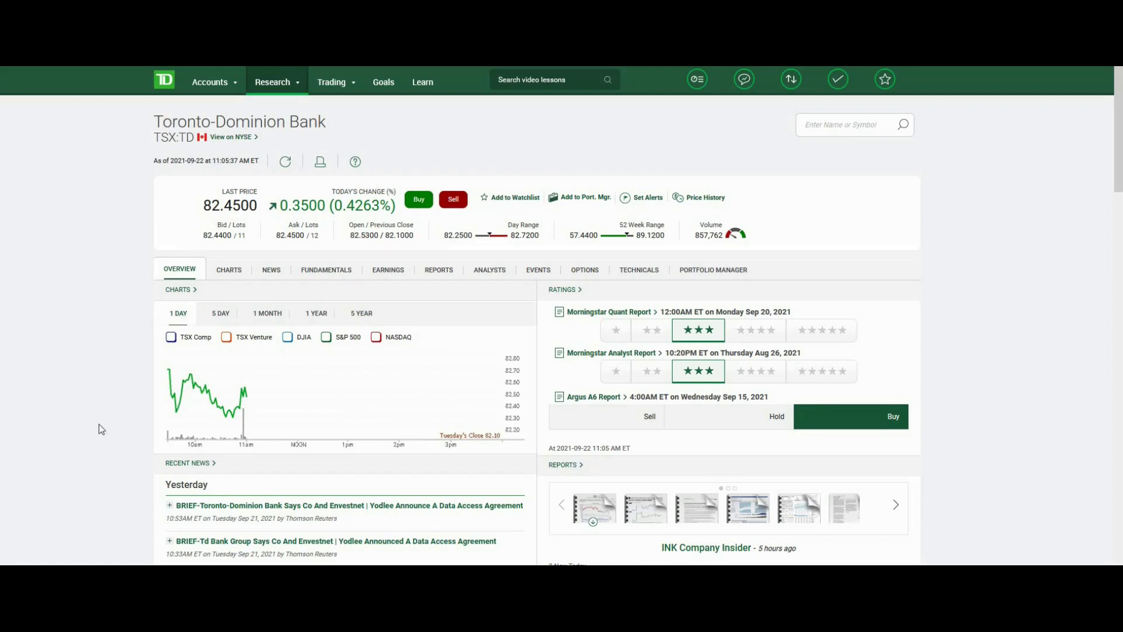
Scroll over TD's 3-year weekly chart to check its SMA and MACD
scroll(101, 425, down, 5)
scroll(678, 446, up, 4)
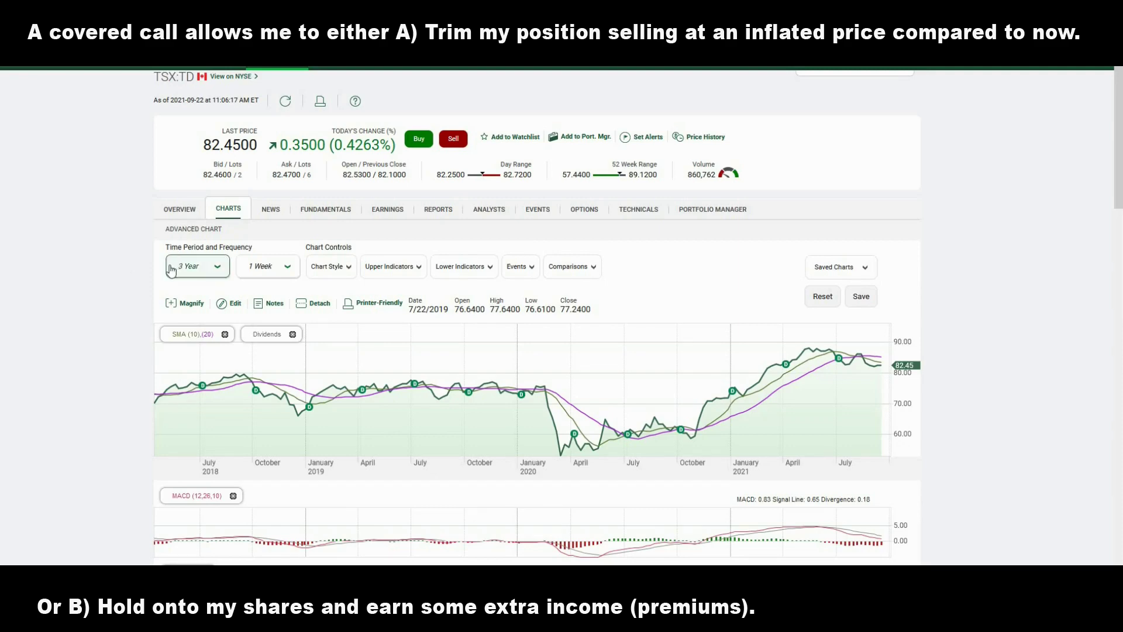
Review TD's 3-month chart, then return to its Overview page showing the 3.83% dividend yield
scroll(124, 288, up, 1)
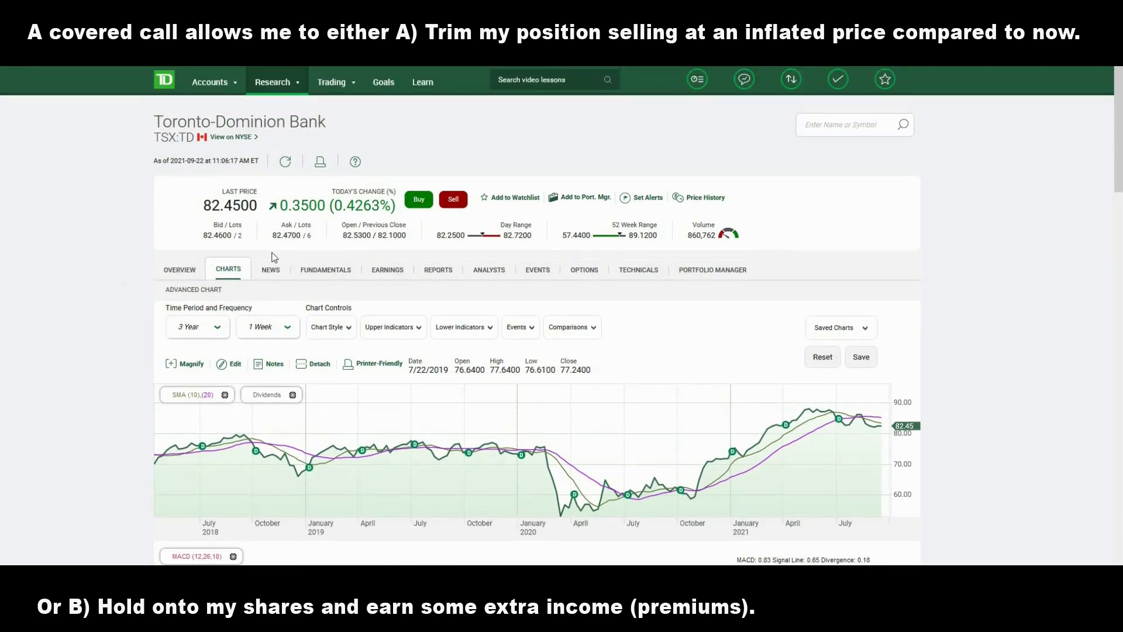
scroll(261, 266, down, 1)
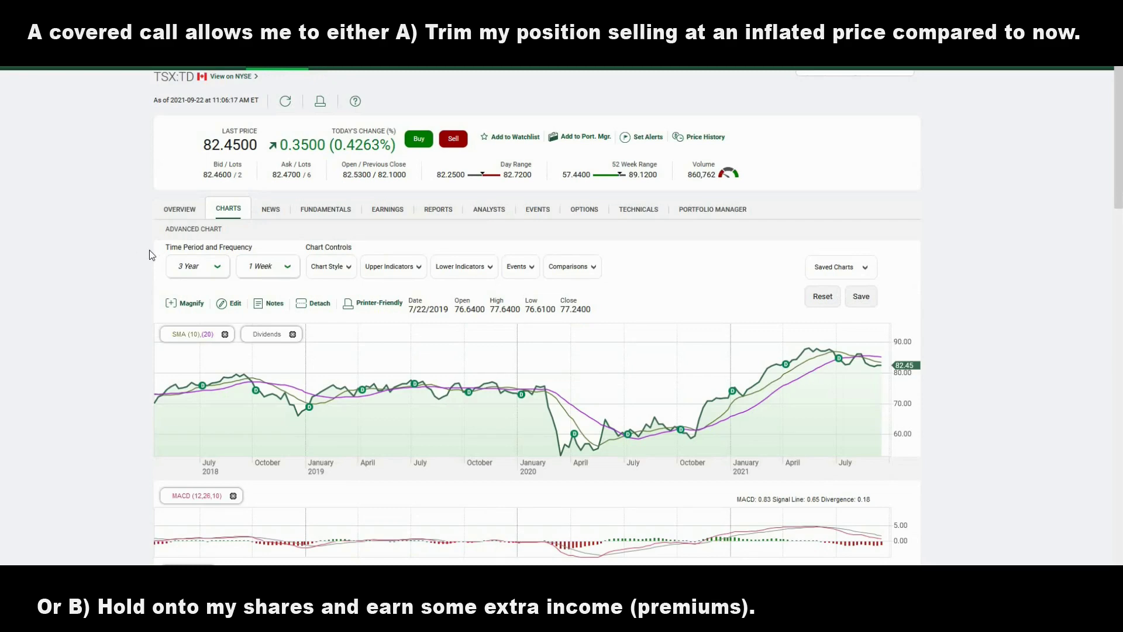
scroll(137, 257, up, 1)
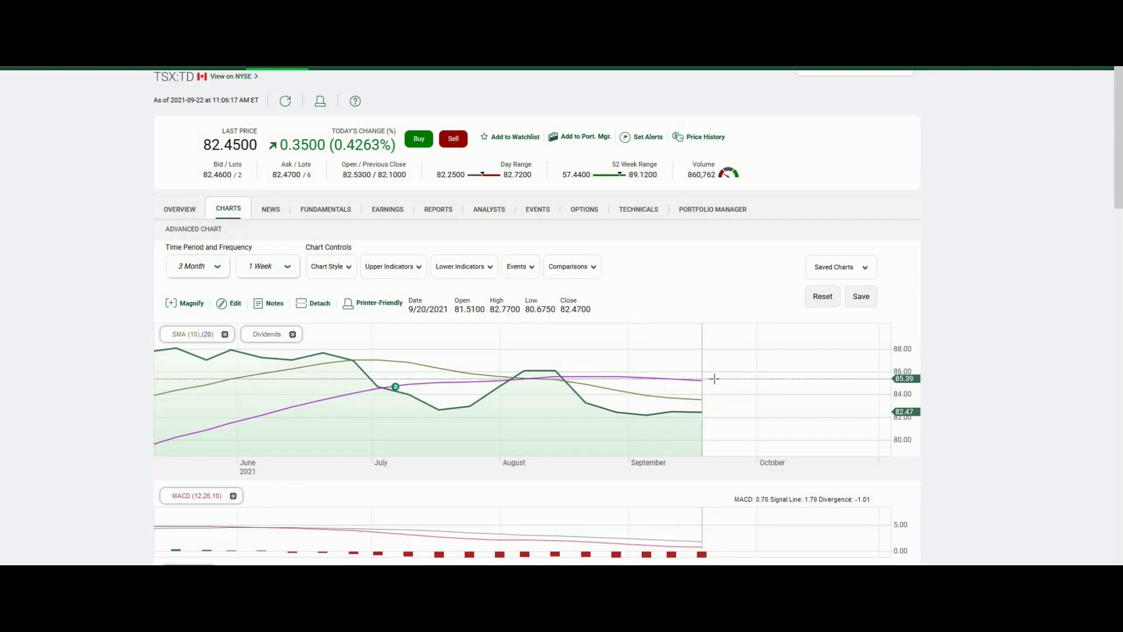
click(182, 209)
scroll(942, 465, down, 5)
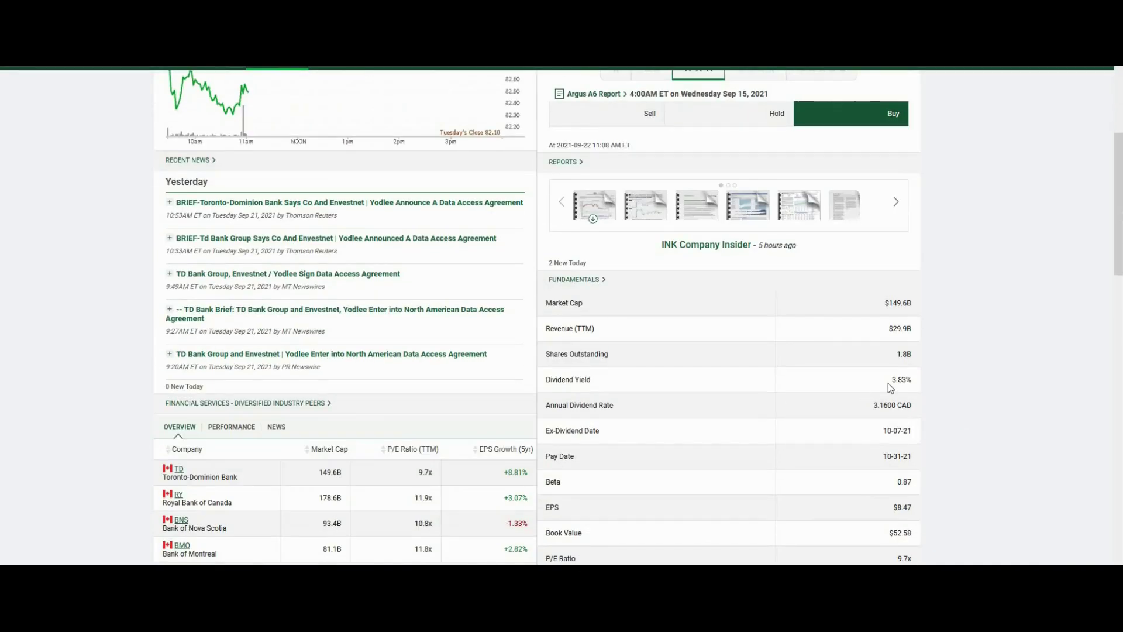
drag(884, 381, 917, 383)
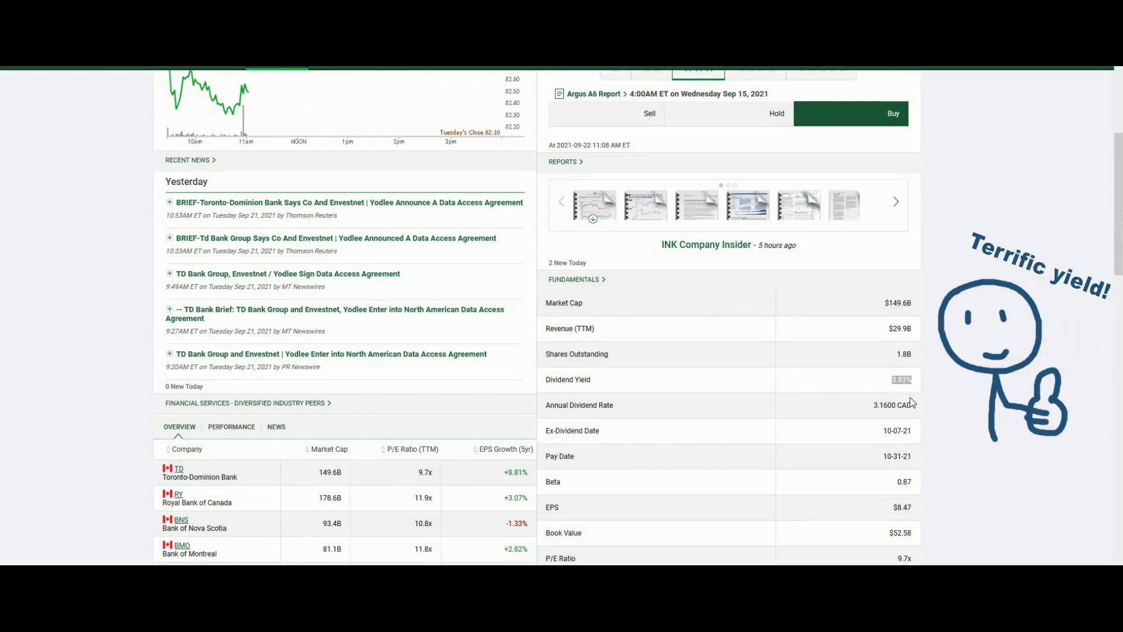
click(870, 381)
scroll(863, 408, up, 2)
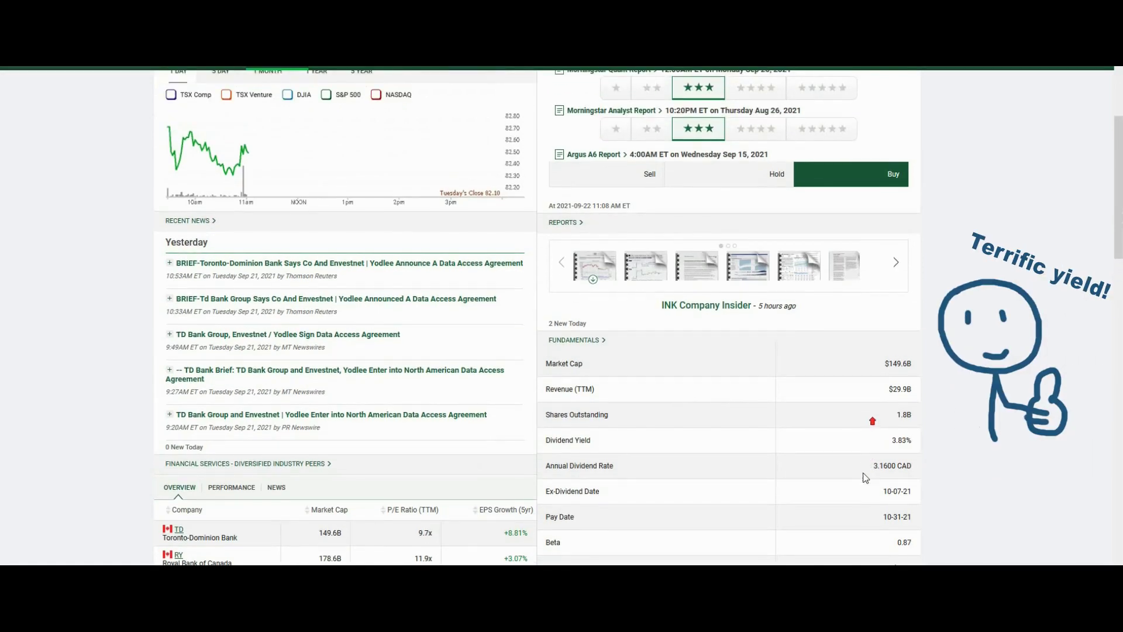
key(super+alt+d)
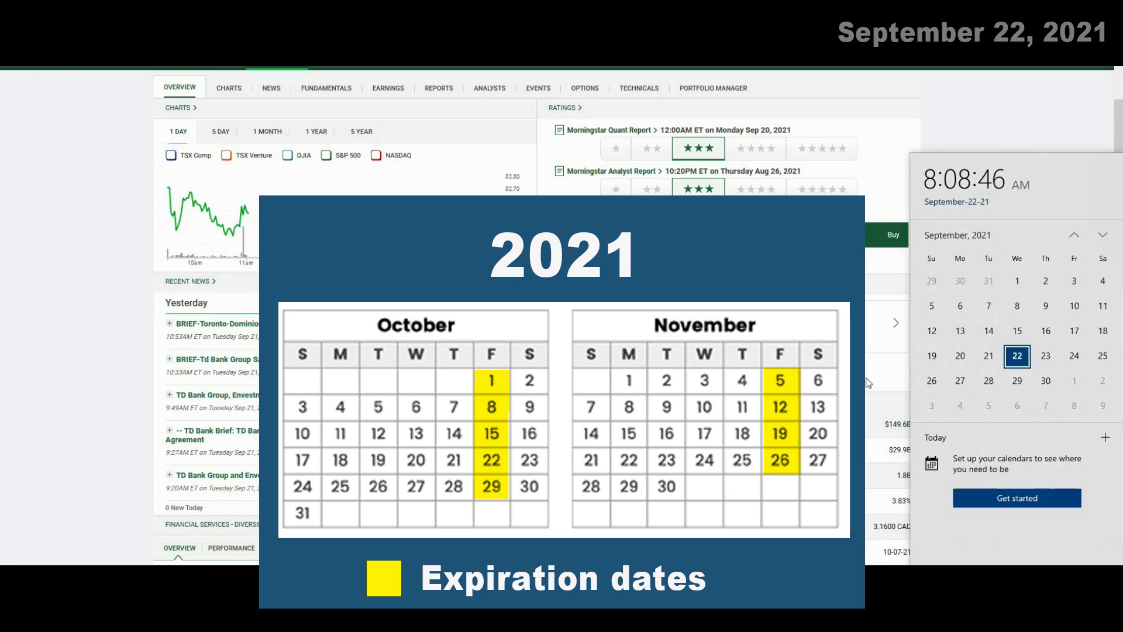
click(868, 383)
scroll(889, 447, up, 3)
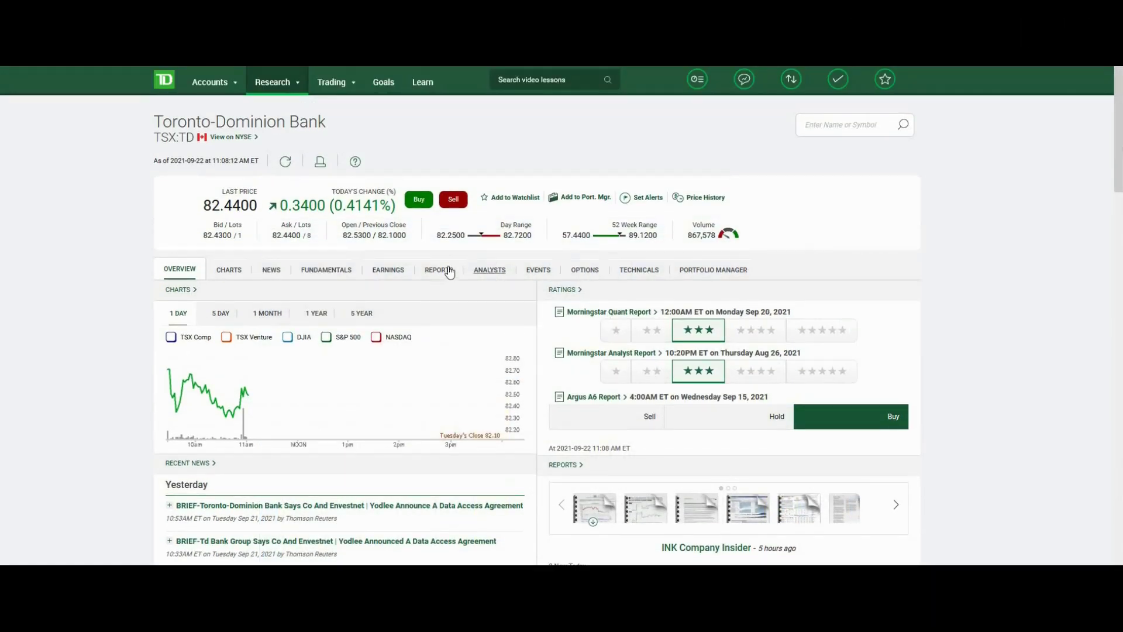
Open TD's Technical Insight page and list its 6 bullish and 6 bearish short-term events
click(643, 270)
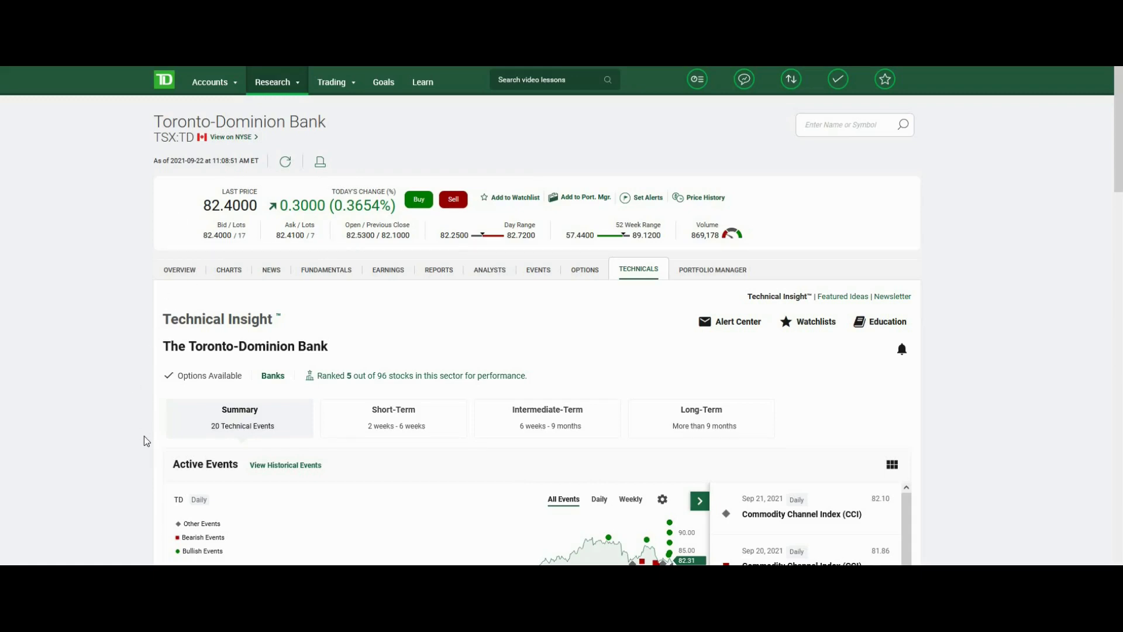
scroll(120, 366, down, 1)
scroll(214, 218, up, 1)
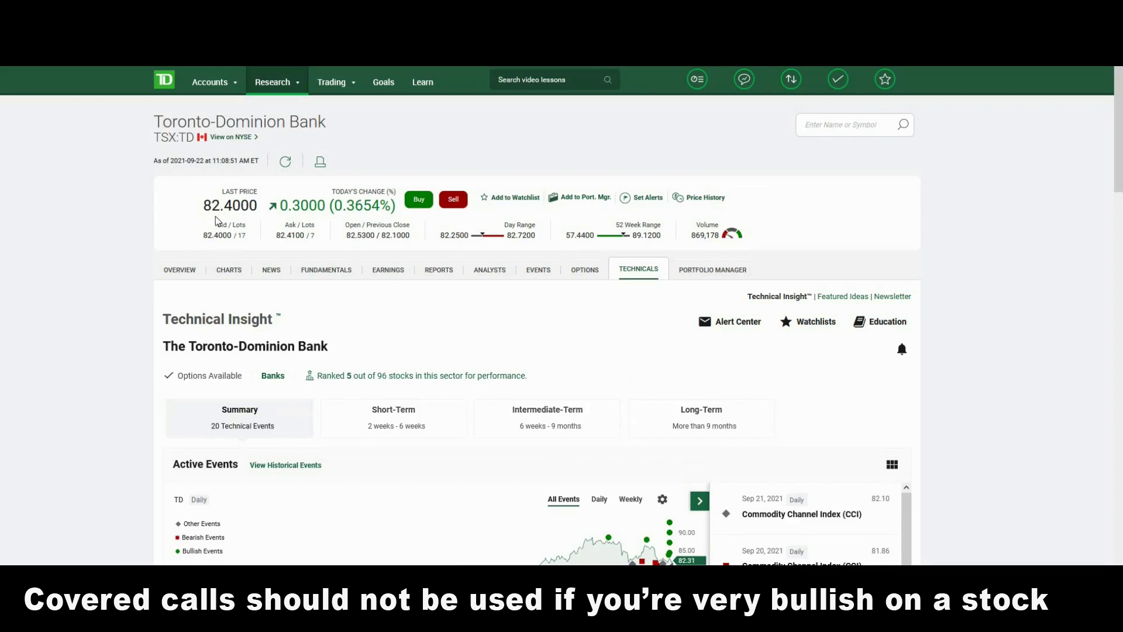
scroll(231, 220, down, 5)
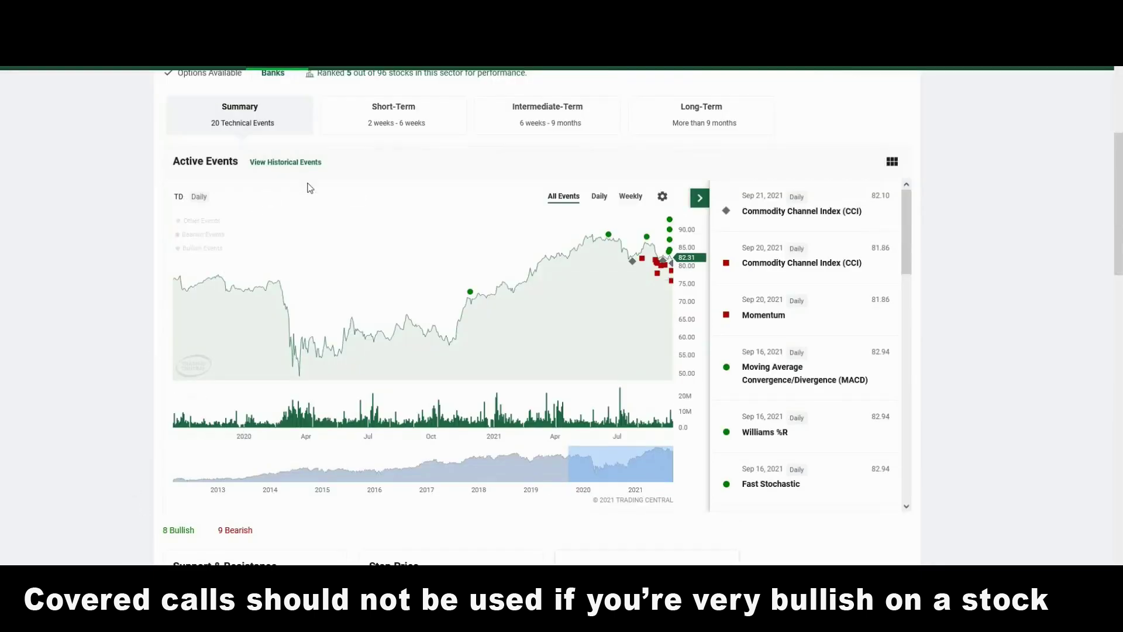
click(396, 124)
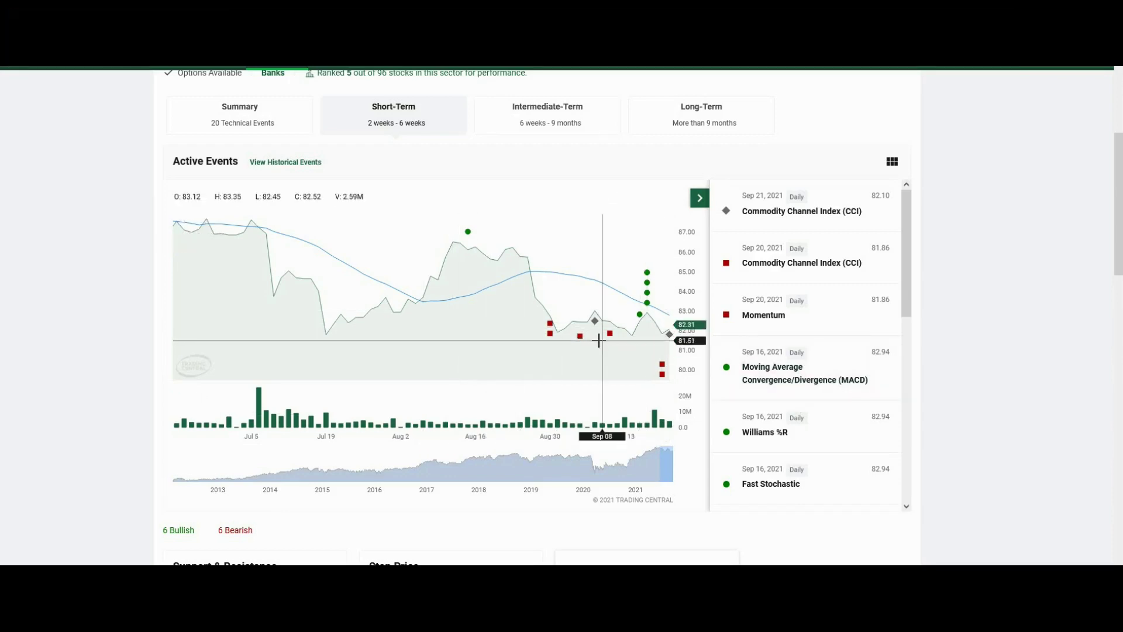
Show TD's intermediate-term events (0 bullish, 3 bearish), then switch to Trader Workstation
click(521, 122)
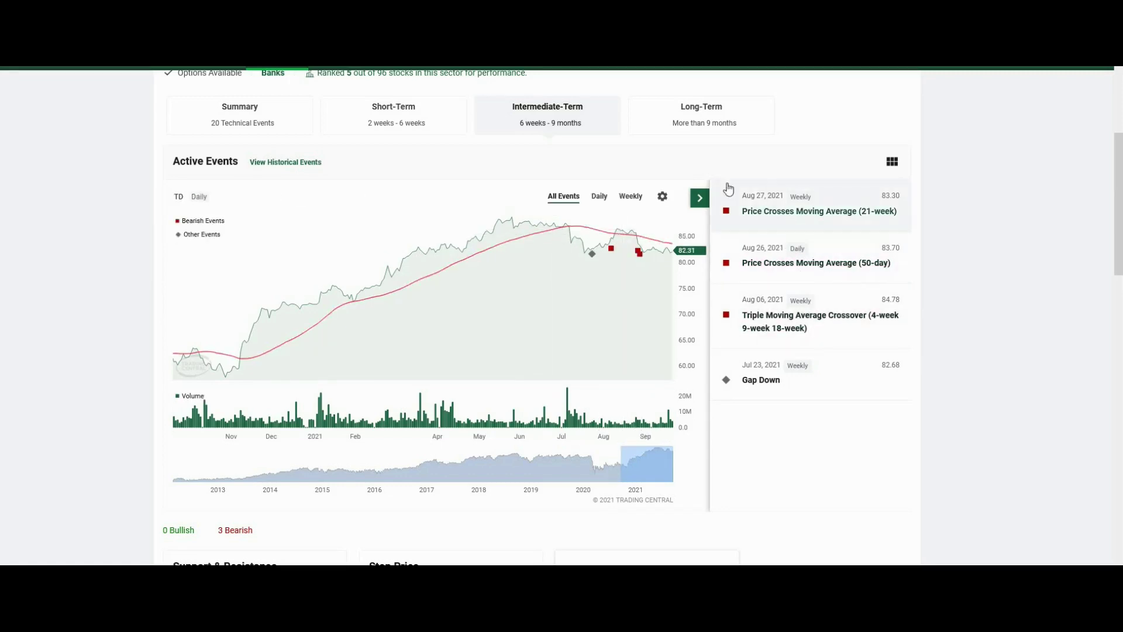
scroll(720, 465, up, 1)
scroll(720, 464, up, 1)
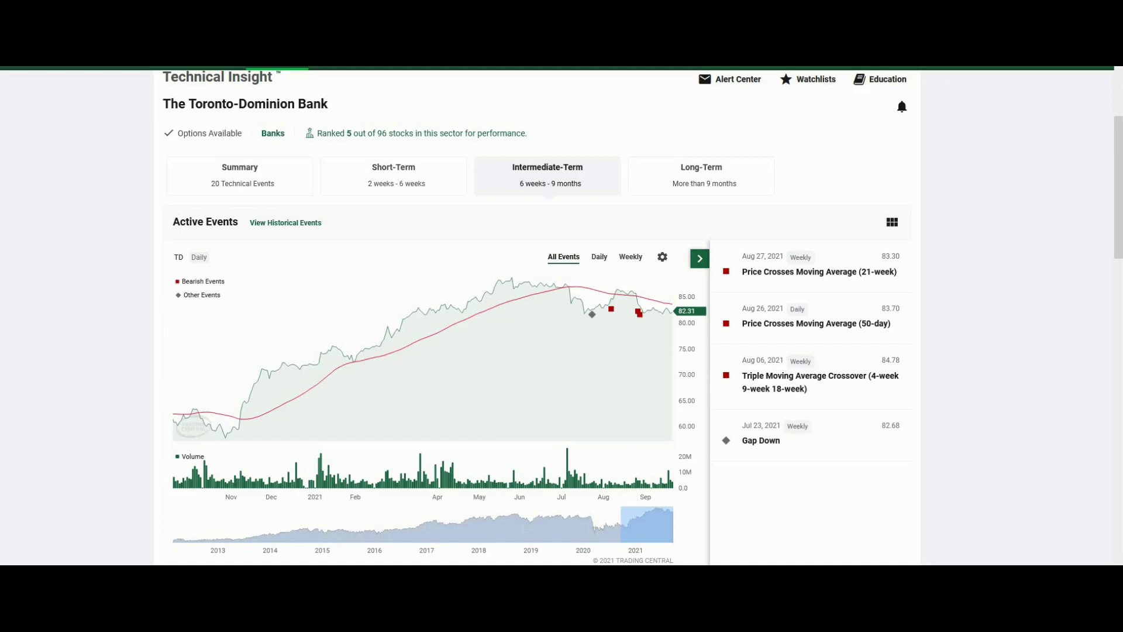
mouse_move(659, 585)
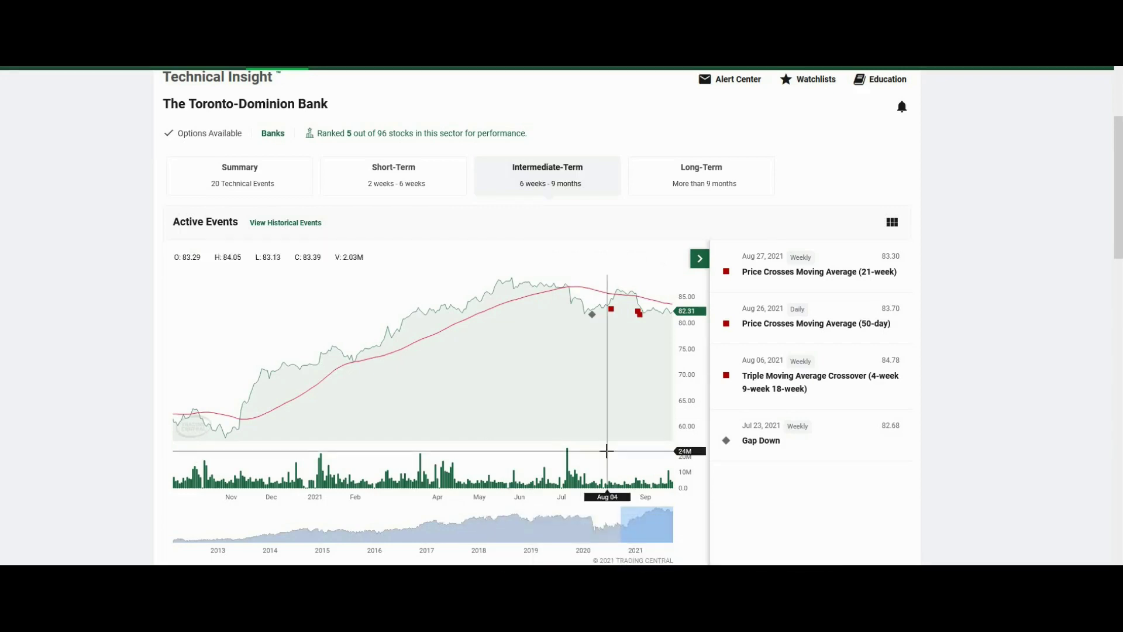
key(alt+Tab)
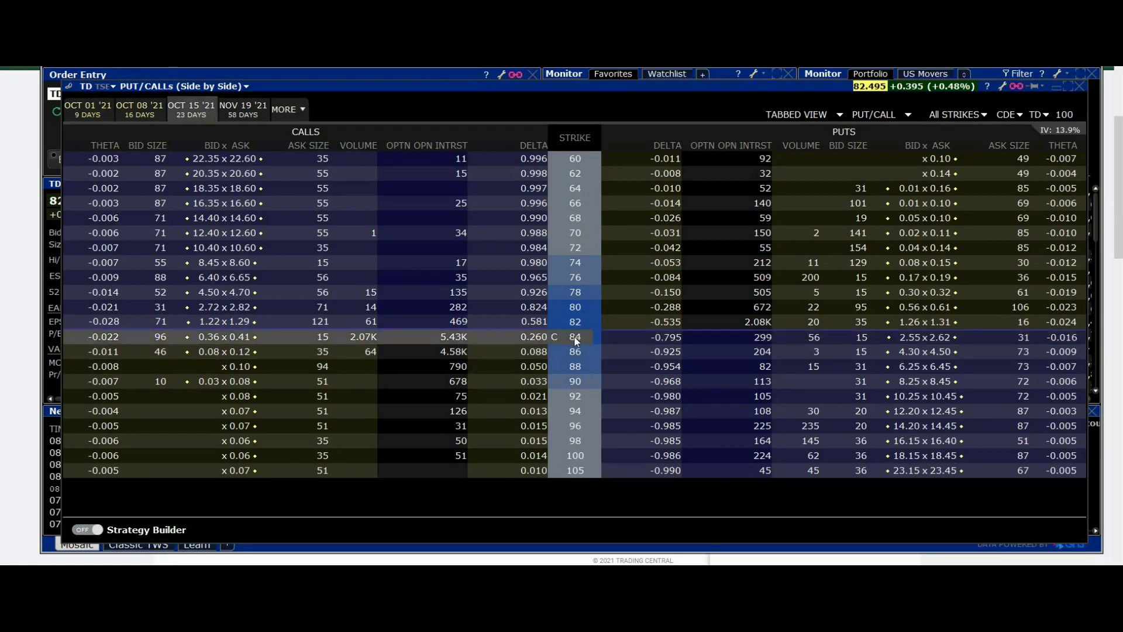
Bring up TD's Oct 15 '21 side-by-side call/put chain, with the 82 call at delta 0.579
mouse_move(570, 345)
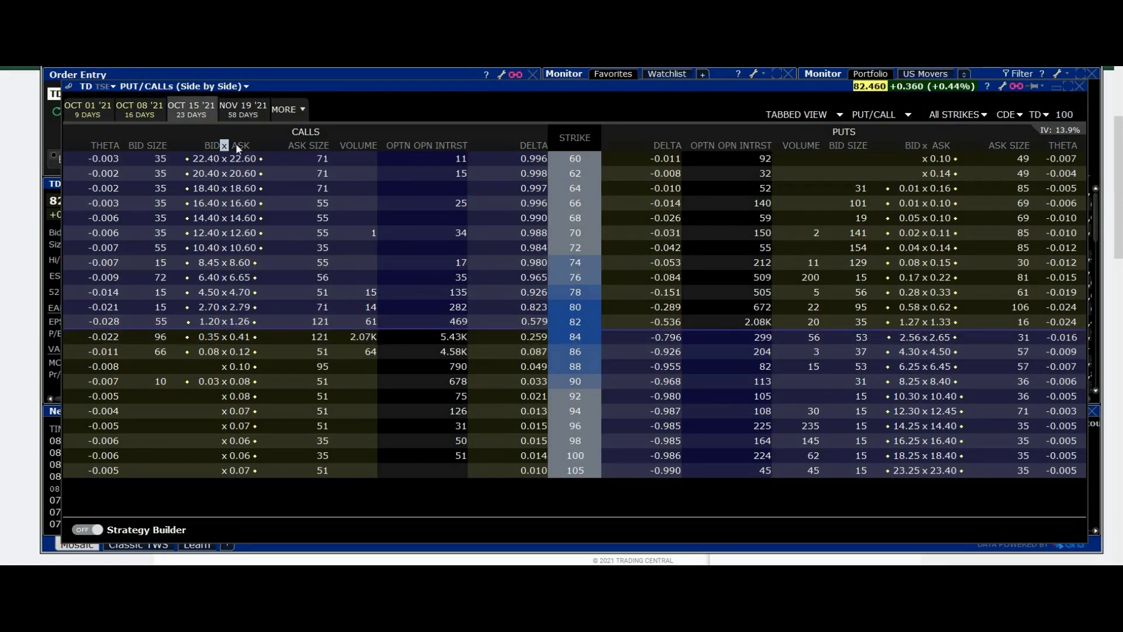
Load the TD Nov19'21 86 call from the Nov 19 '21 chain into Order Entry
click(233, 117)
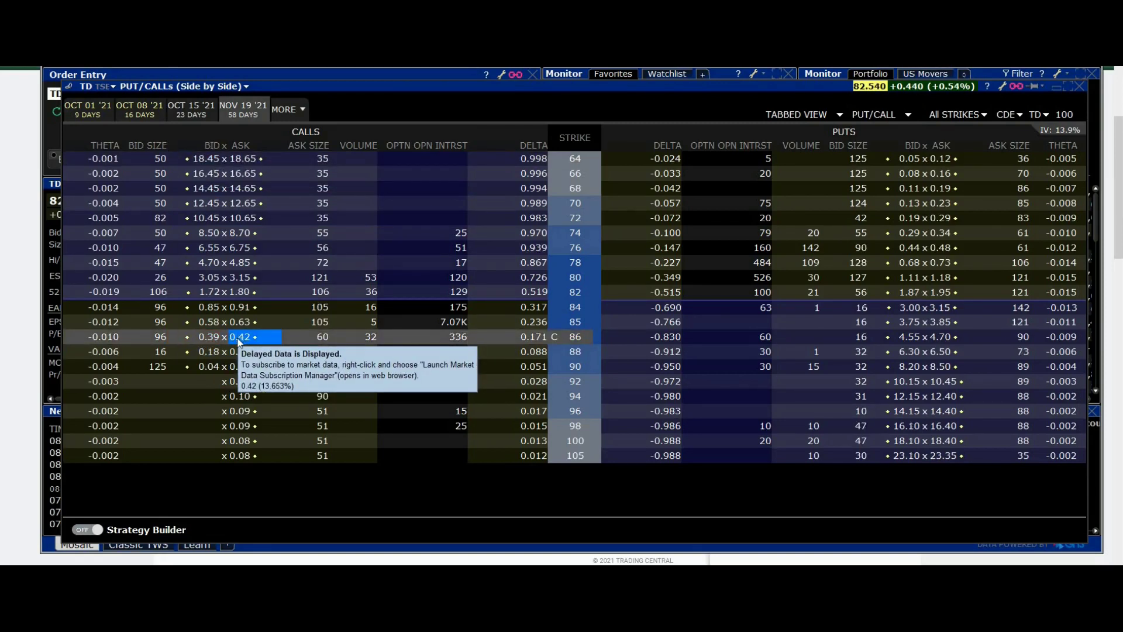
click(196, 335)
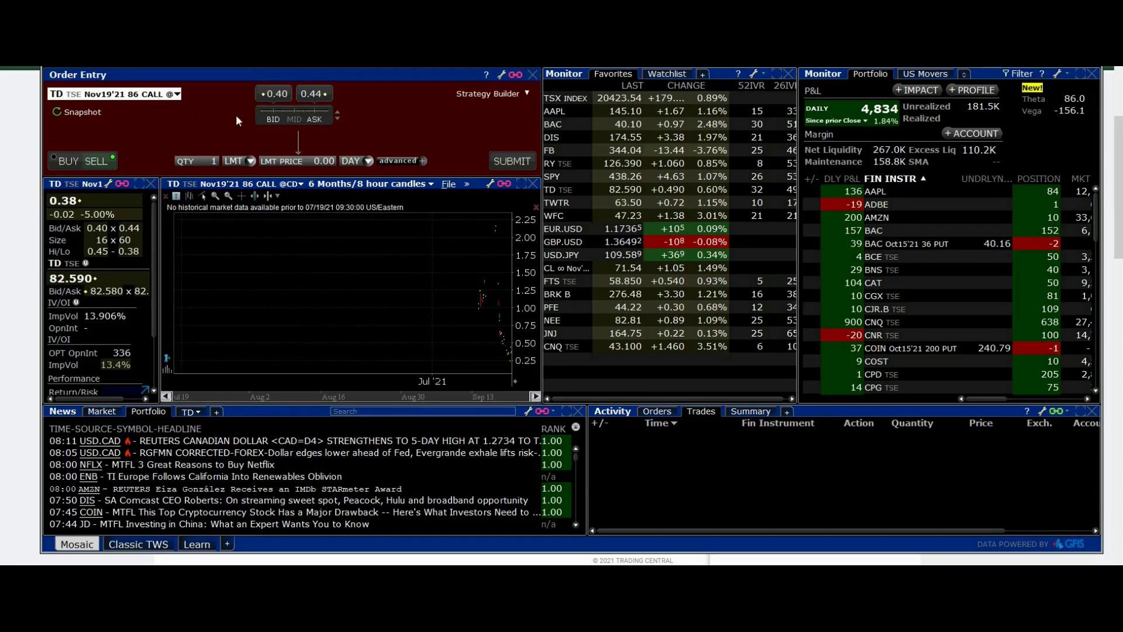
Make the TD Nov19'21 86 call order a 1-contract DAY limit at 0.43
click(237, 160)
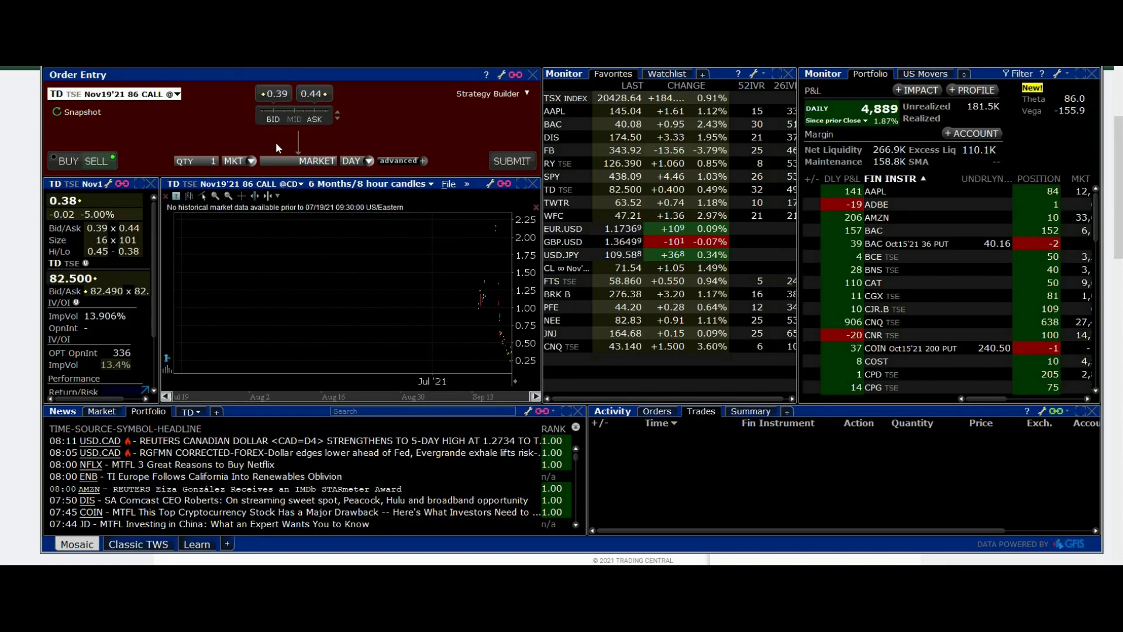
click(324, 162)
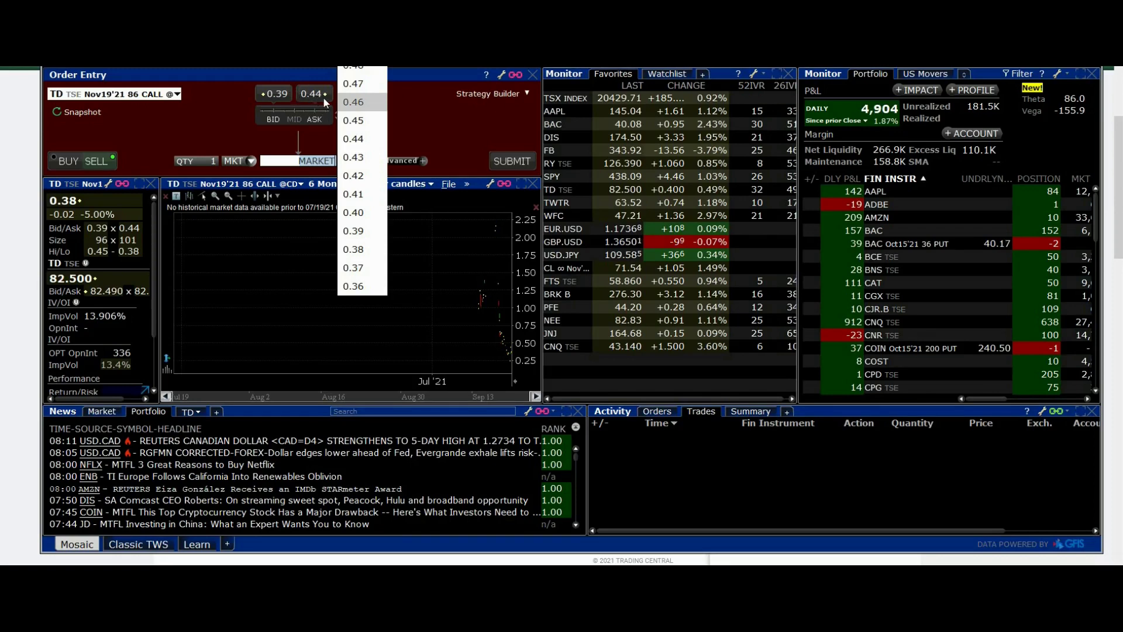
click(367, 158)
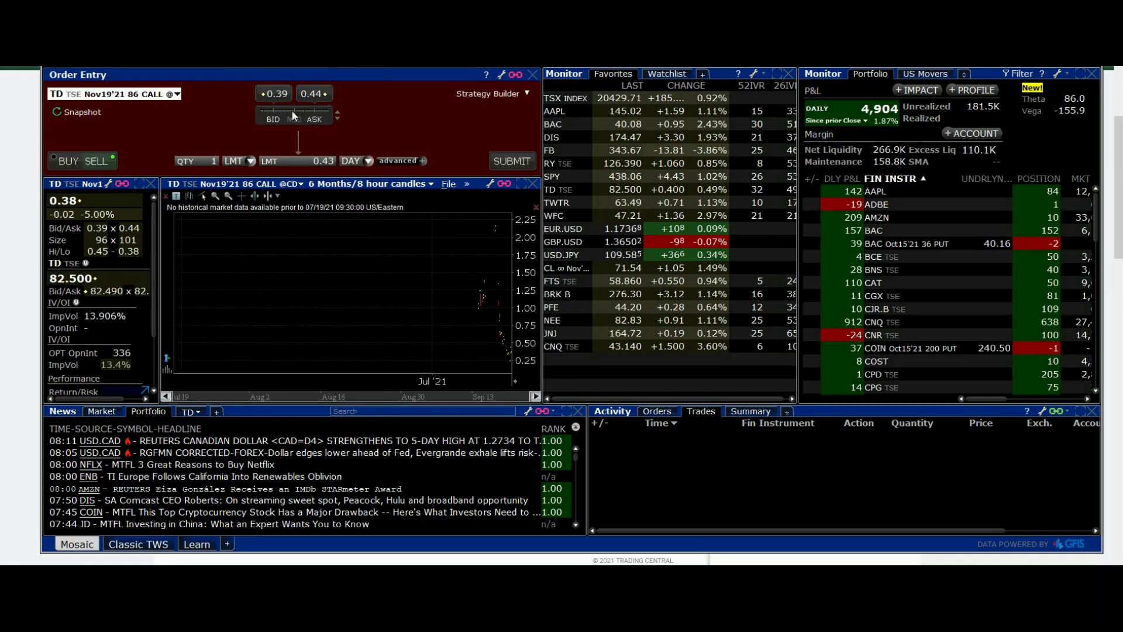
click(513, 161)
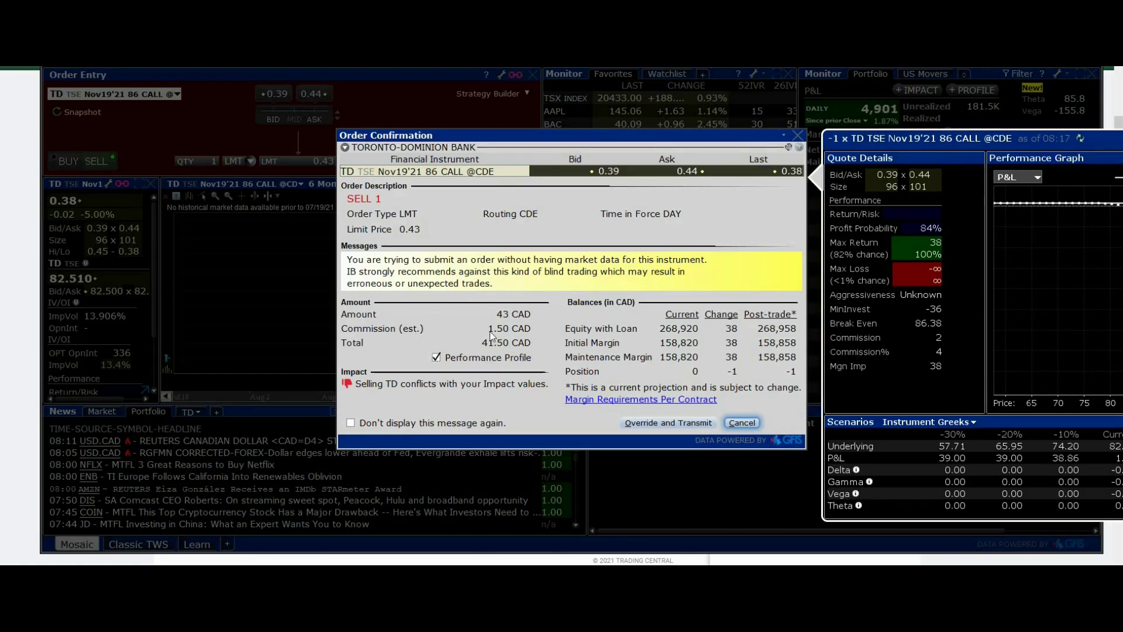
click(676, 420)
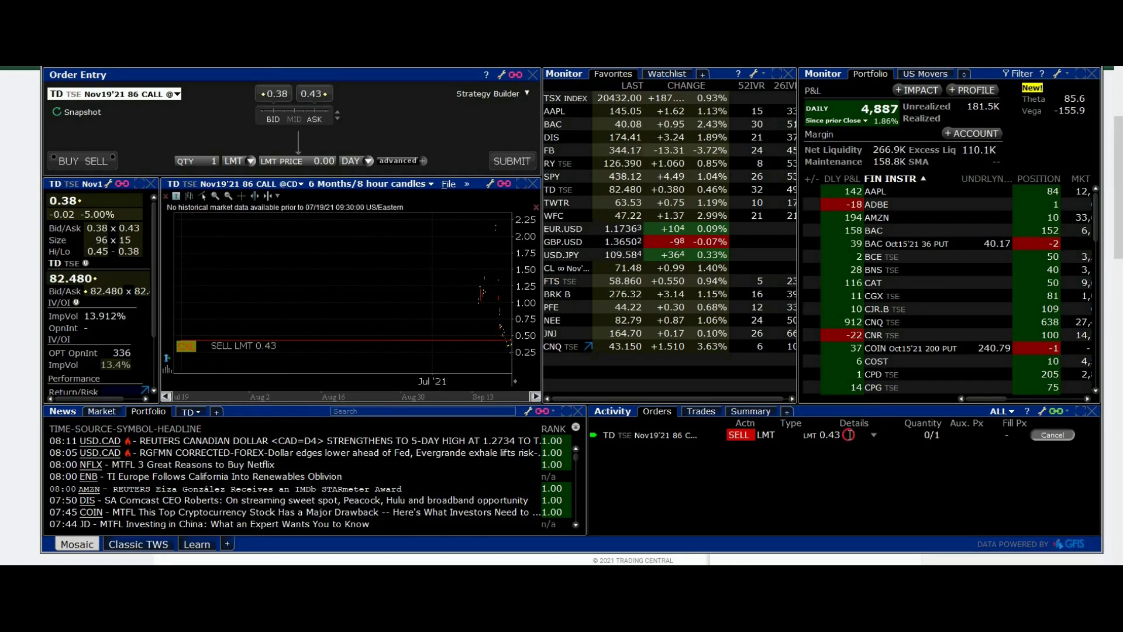
Lower the working TD call sell limit from 0.43 to 0.42, then 0.41, and enter 0.40
click(874, 435)
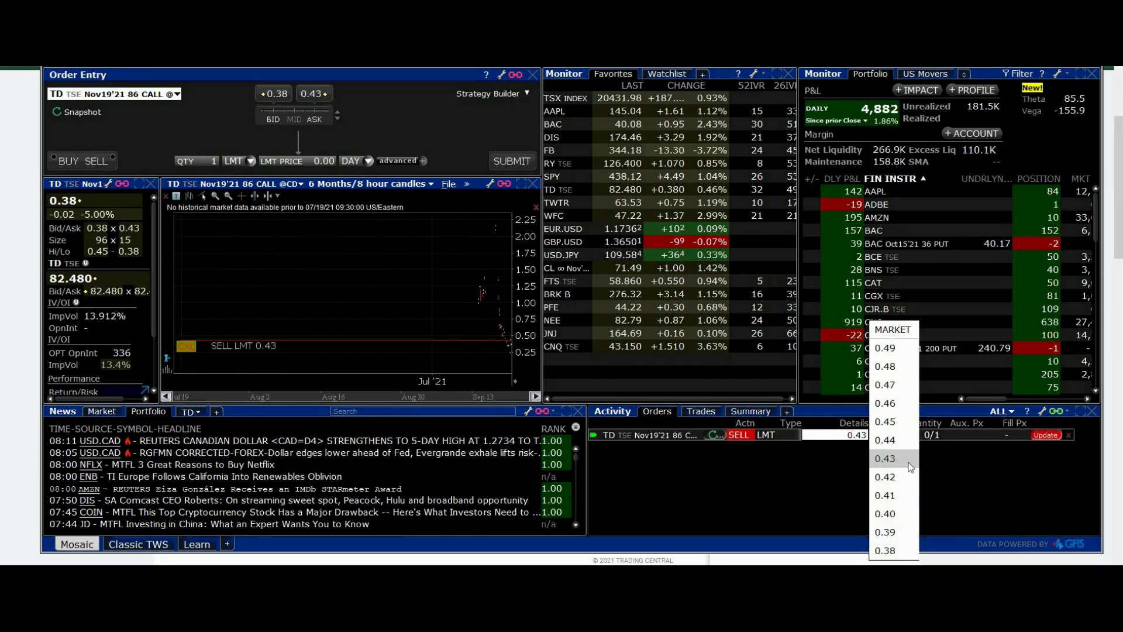
click(900, 484)
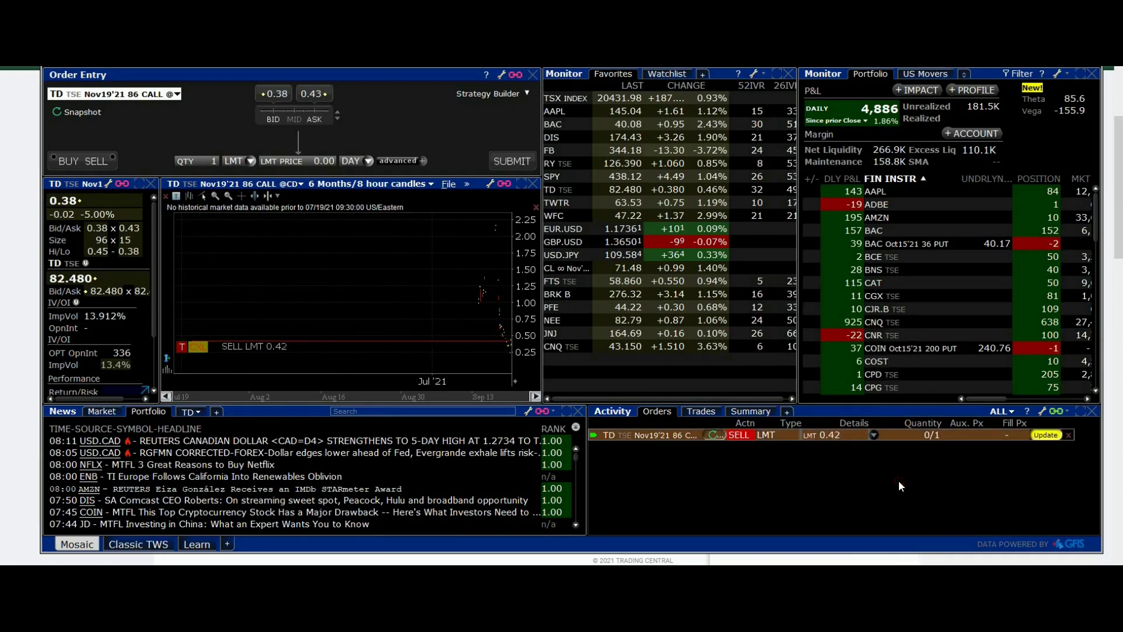
click(1045, 436)
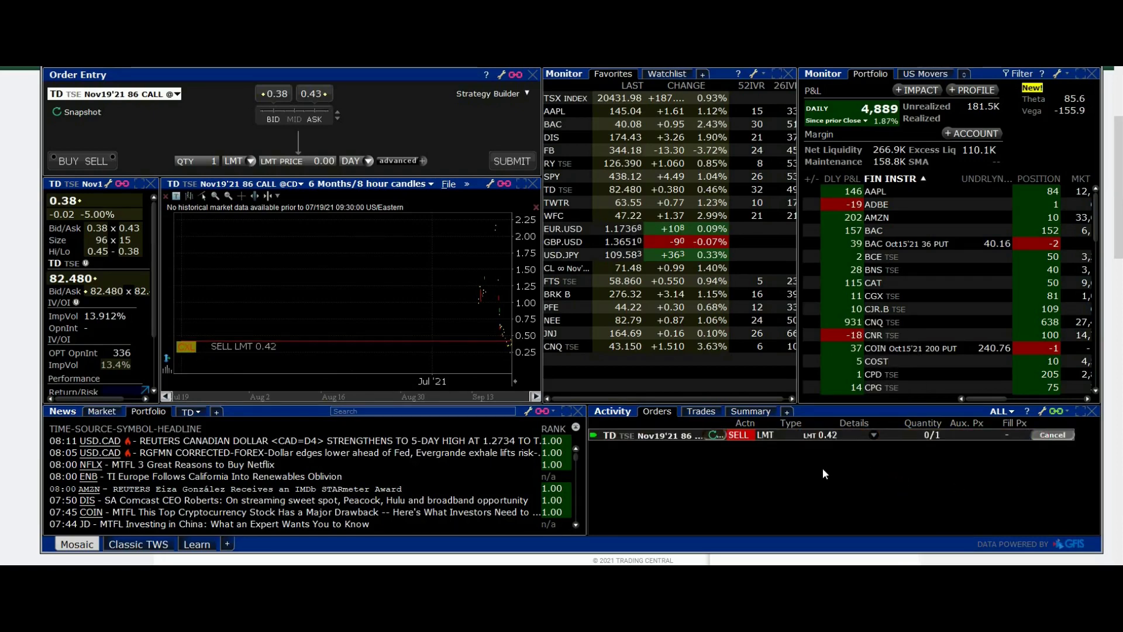
click(846, 438)
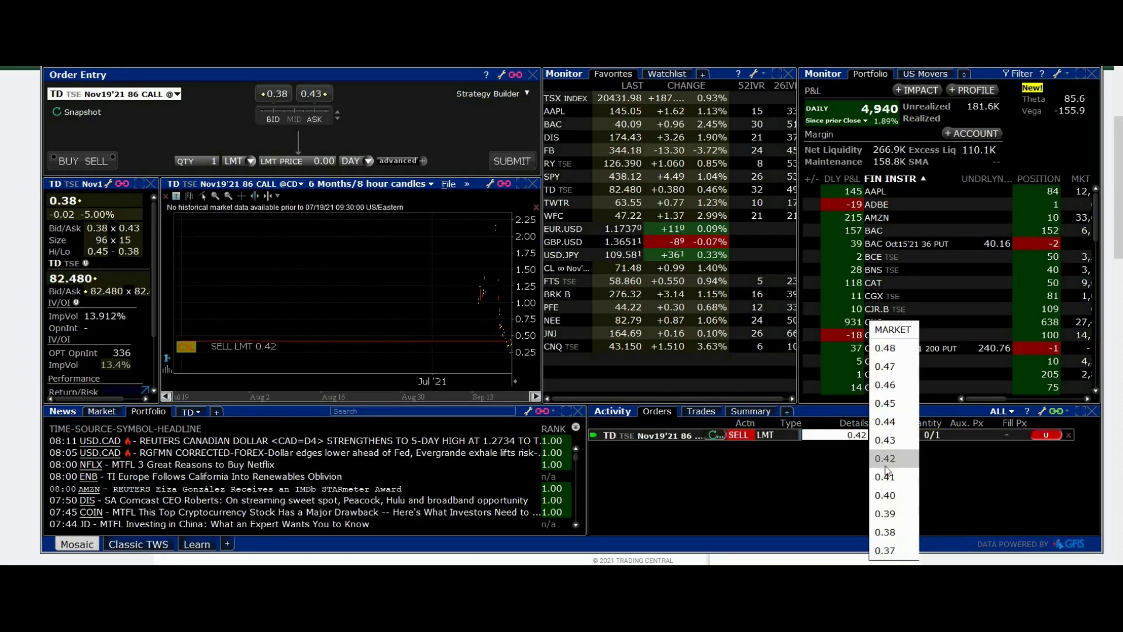
click(887, 478)
click(1046, 435)
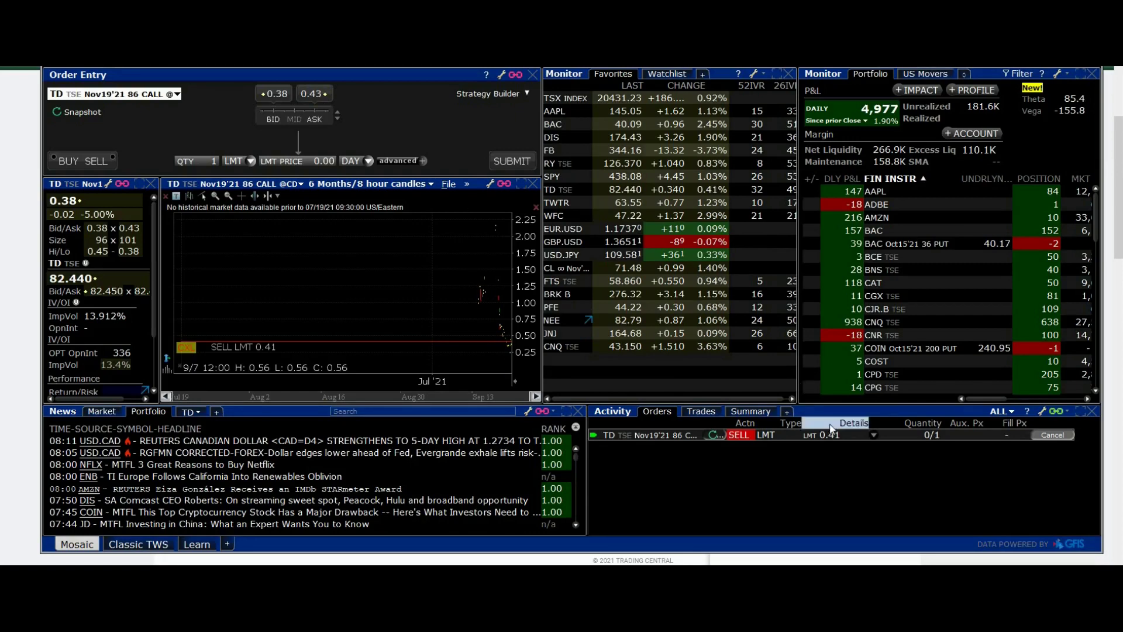
click(846, 435)
click(887, 498)
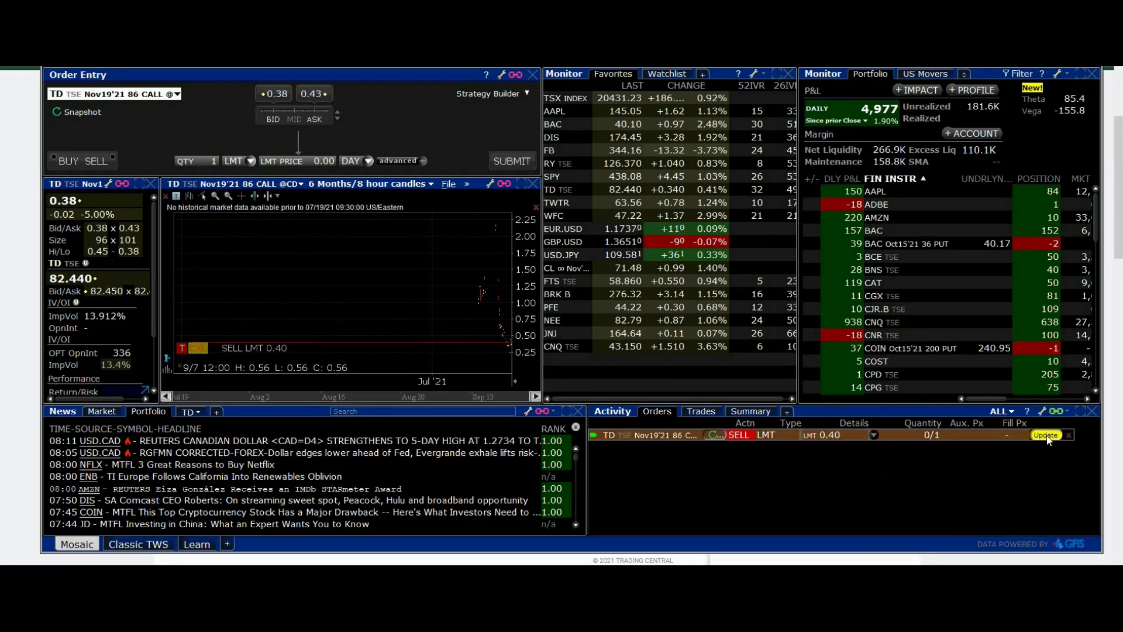
Transmit the TD Nov19'21 86 call sell order at the 0.40 limit
click(1046, 436)
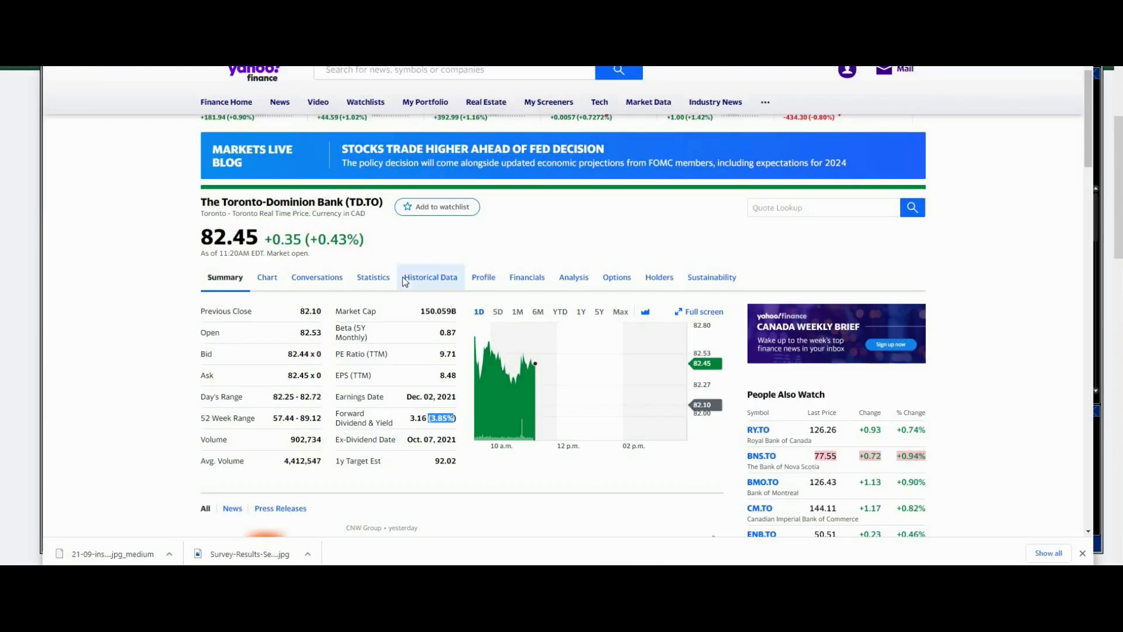
Search 'cnq' and open the Canadian Natural Resources CNQ.TO quote page
click(351, 71)
text(c)
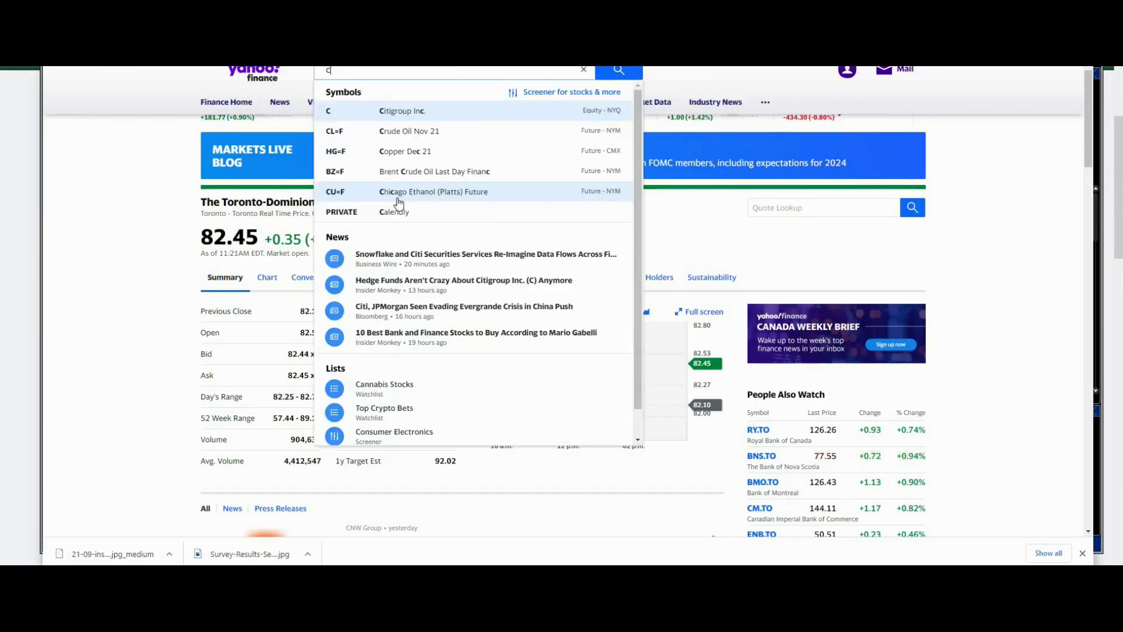
text(nq)
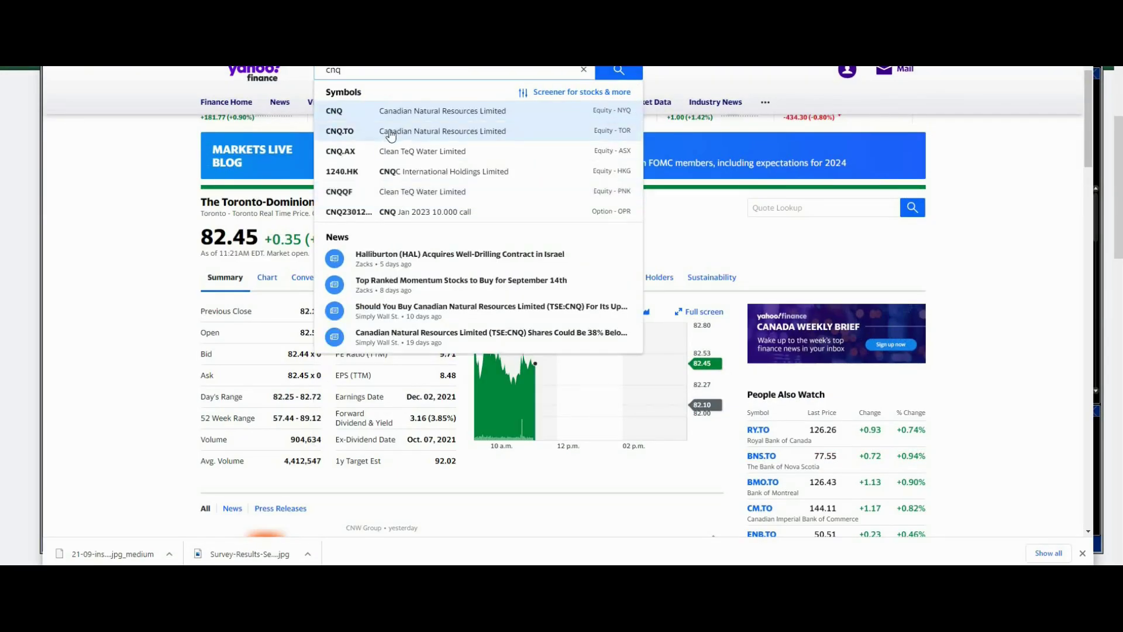
click(375, 131)
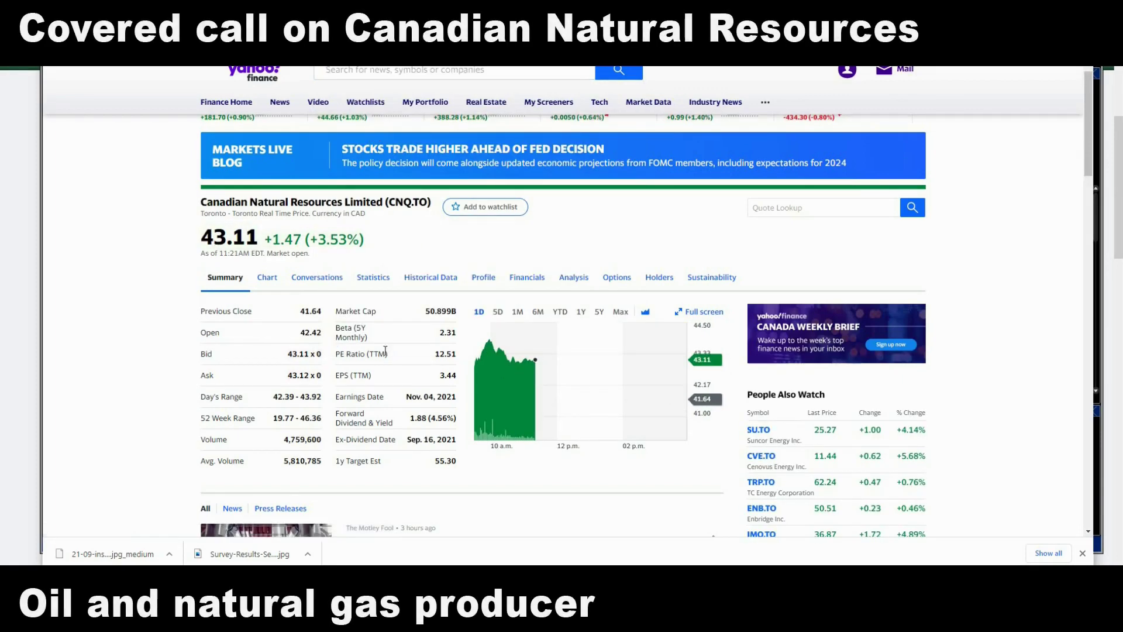
Show CNQ.TO's full interactive chart at Max range and pan toward recent years
click(598, 377)
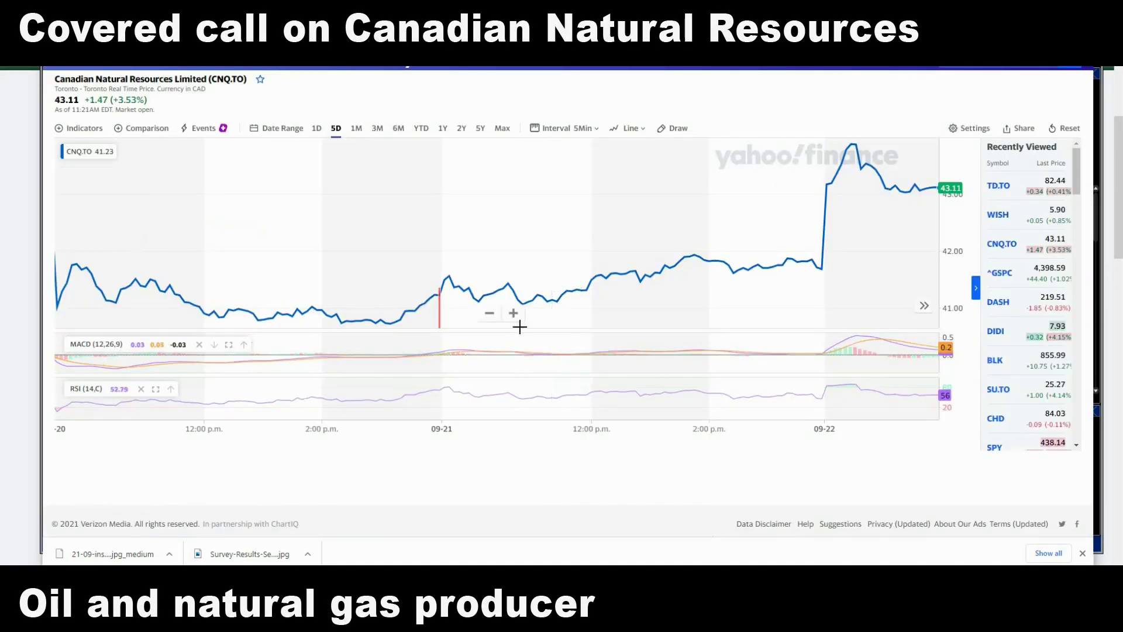
click(481, 129)
click(501, 128)
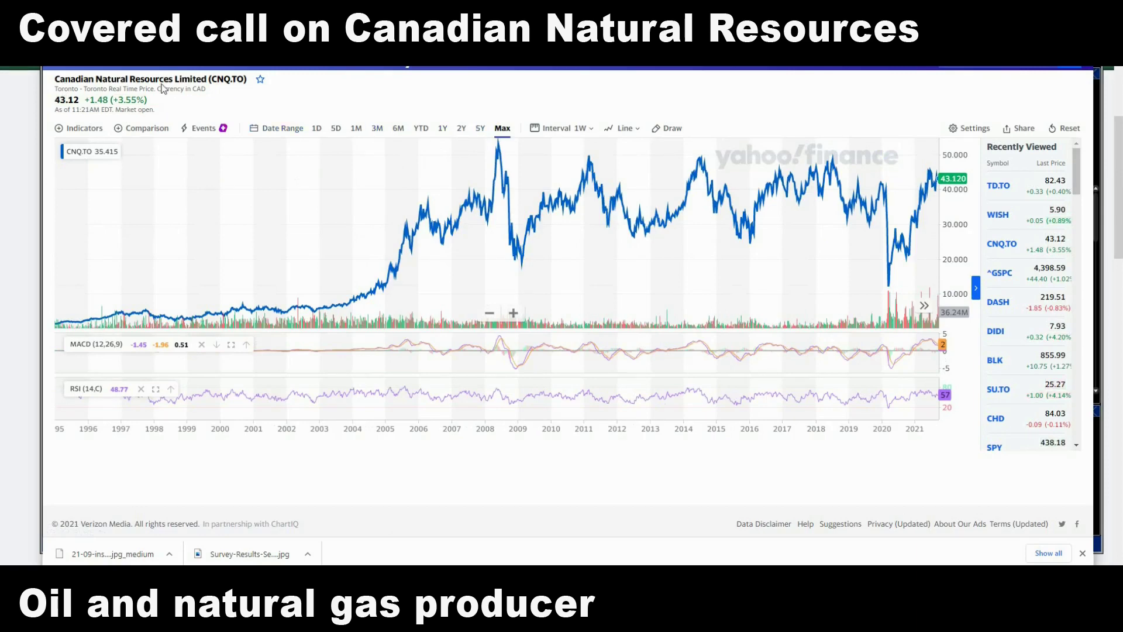
drag(747, 251, 546, 258)
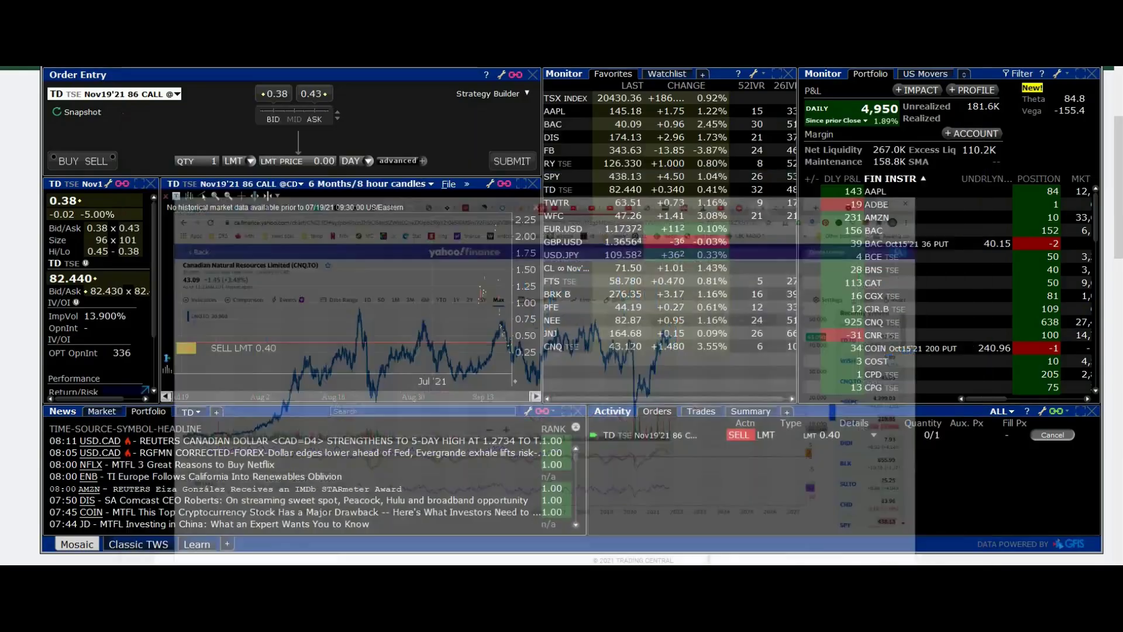
Search 'cnq' in WebBroker and open Canadian Natural Resources' (CNQ, TSX) Technical Insight page
click(426, 552)
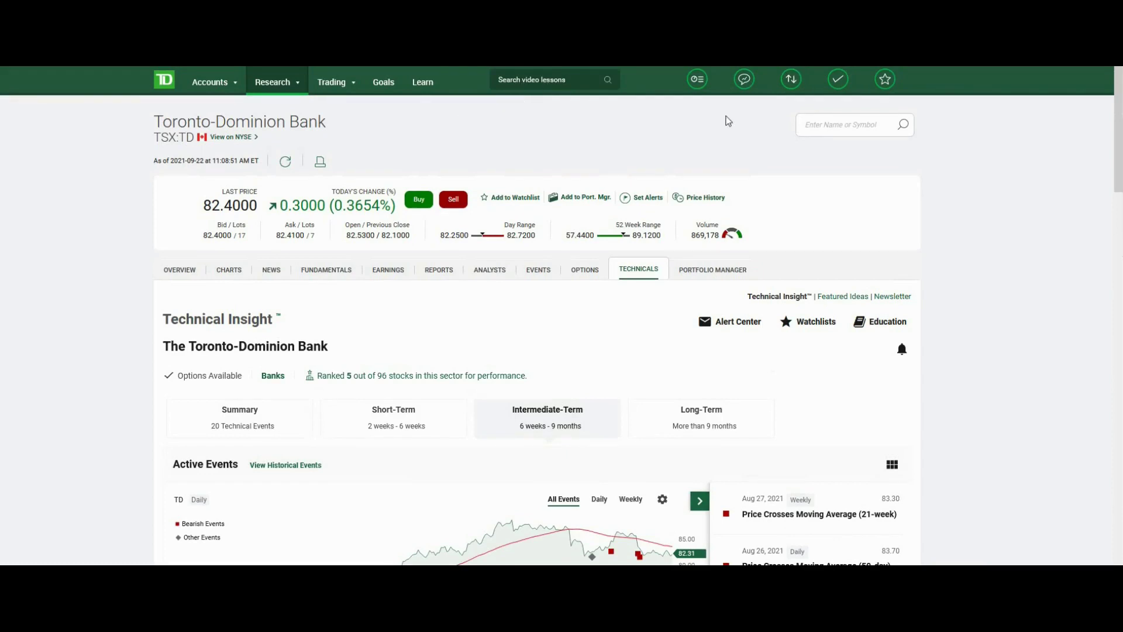
click(807, 123)
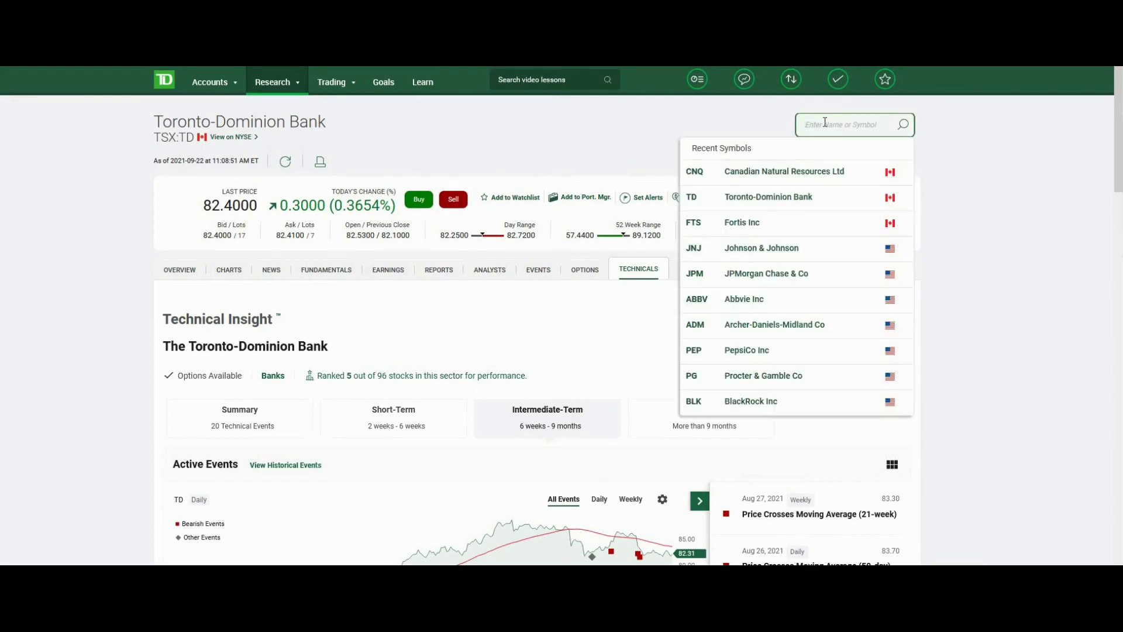
text(cnq)
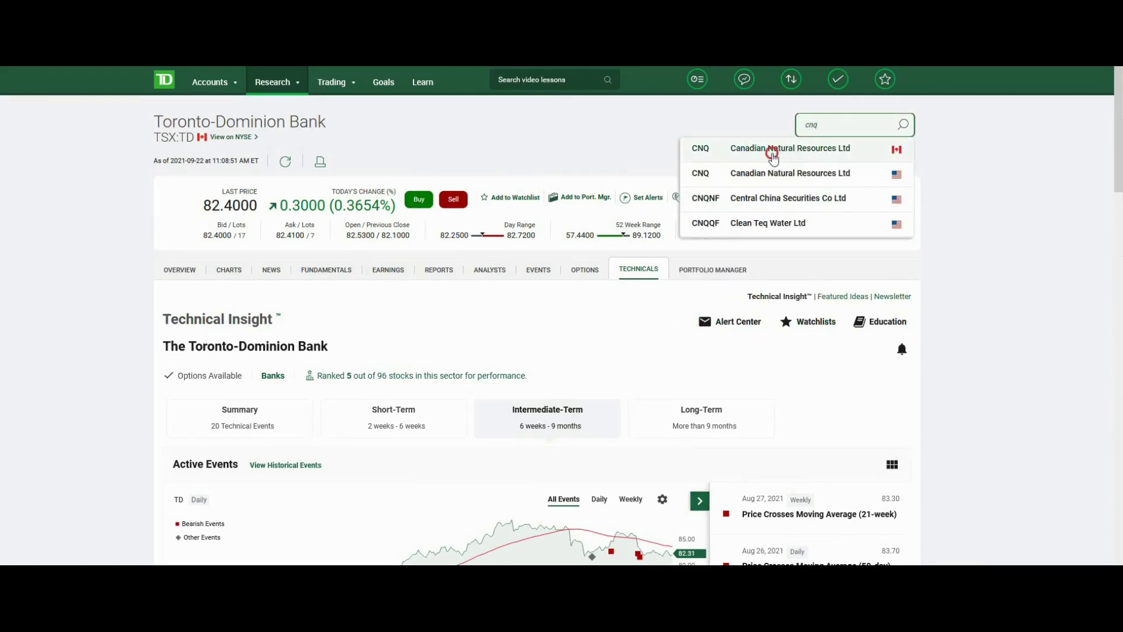
click(773, 153)
Review CNQ's short-term, then intermediate-term technical events (2 bullish, 5 bearish)
scroll(126, 346, down, 1)
click(381, 172)
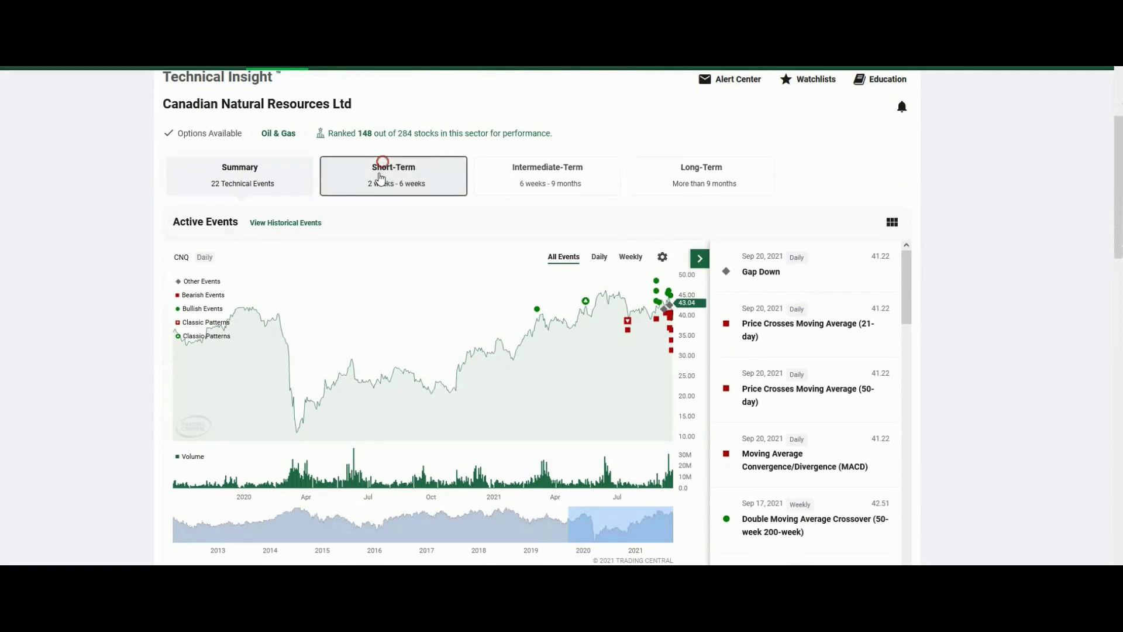
scroll(193, 544, down, 1)
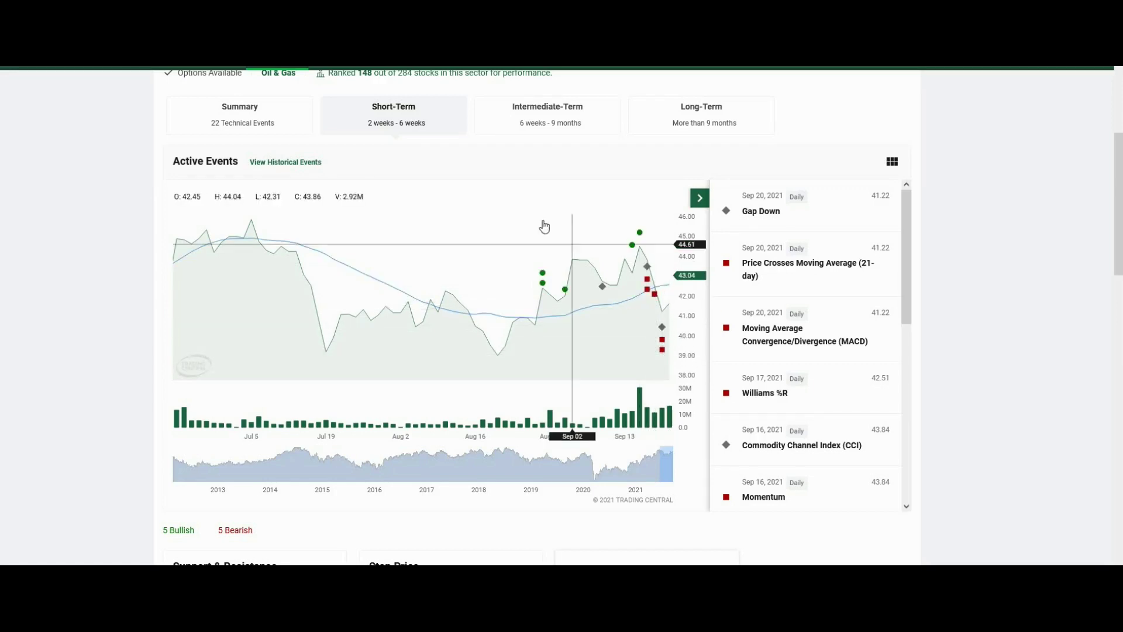
click(516, 115)
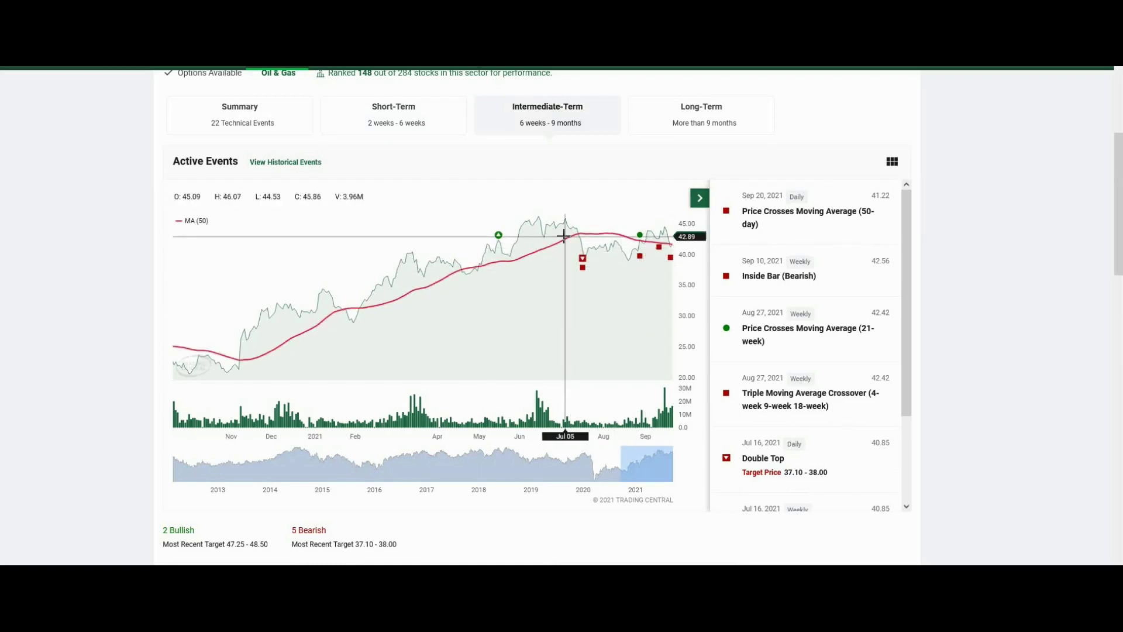
scroll(1009, 280, up, 1)
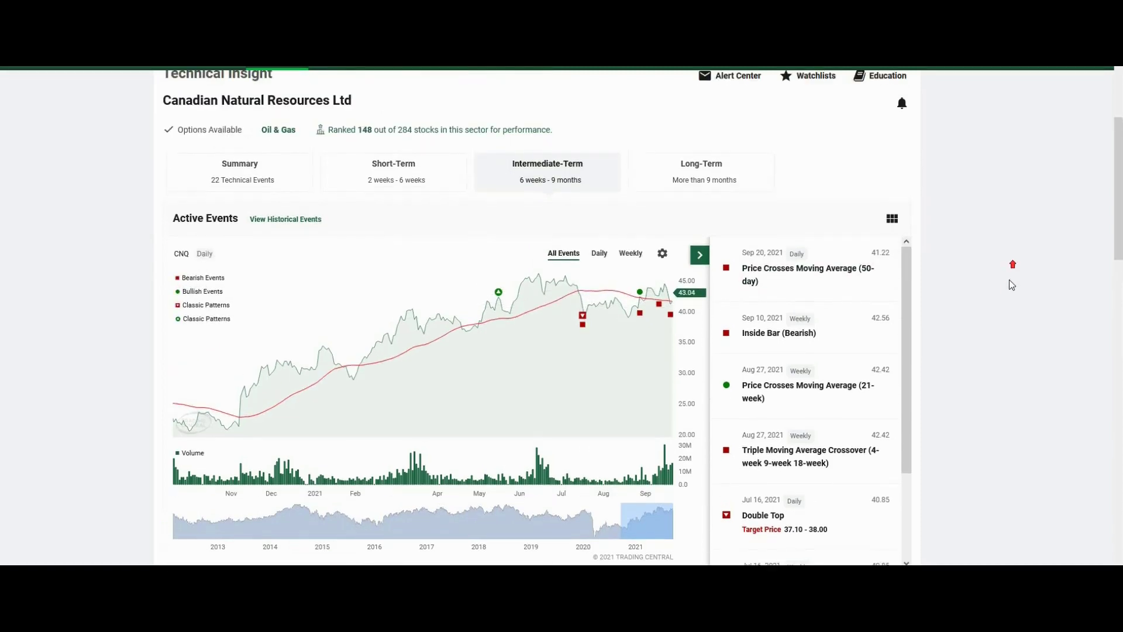
scroll(1033, 390, up, 1)
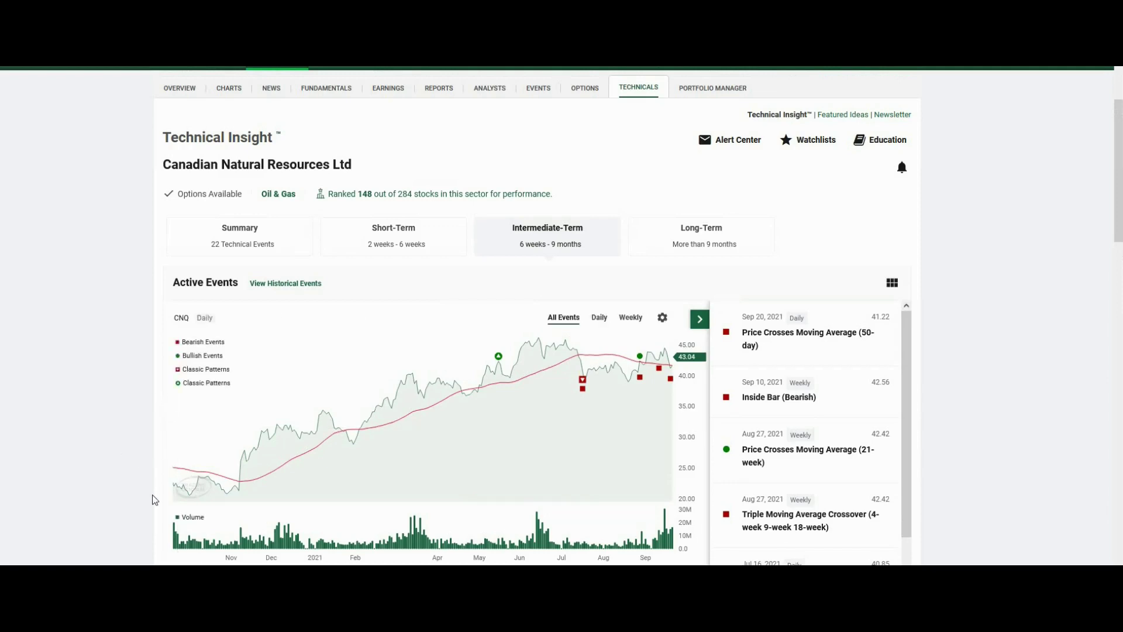
Load CNQ's Toronto-listed stock in Trader Workstation via the CN symbol lookup
text(CNQ)
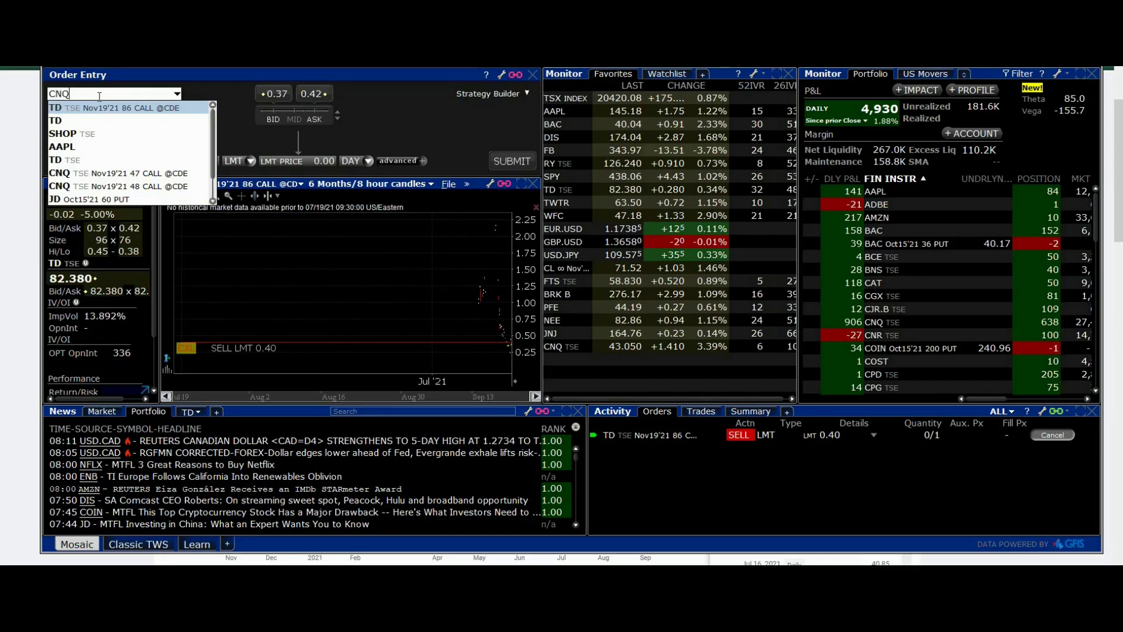
key(Return)
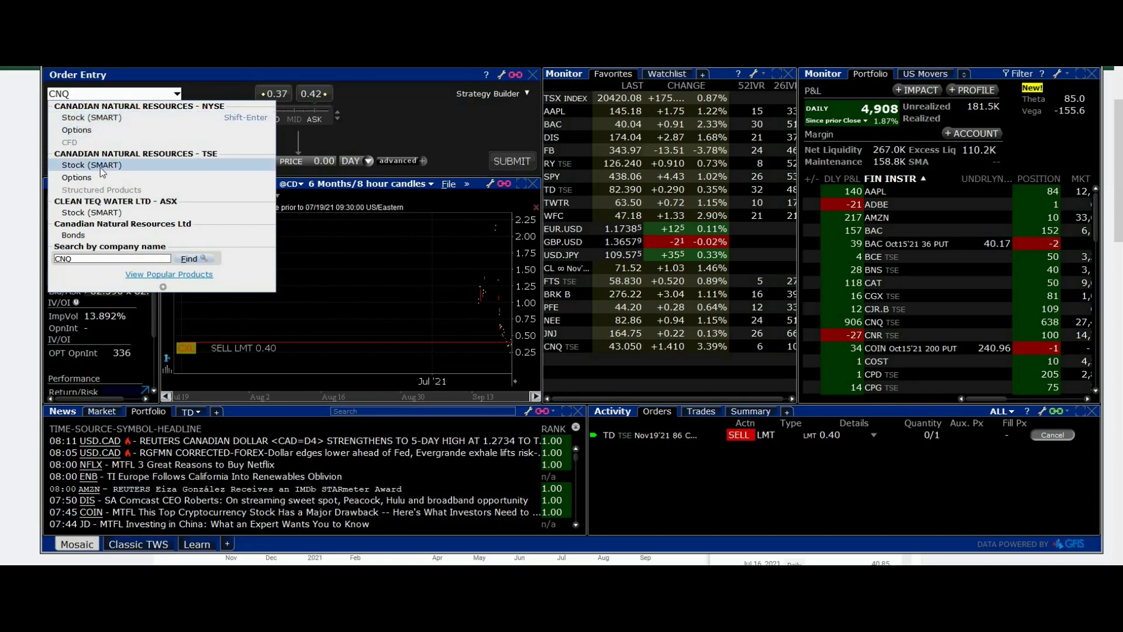
click(104, 166)
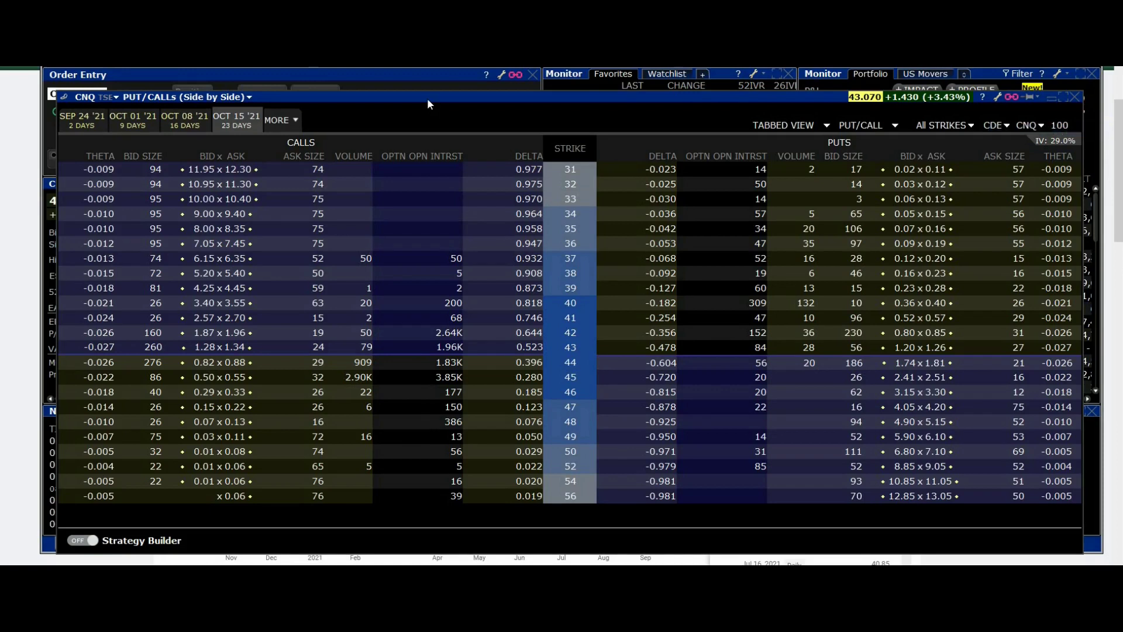
Show CNQ's Nov 19 '21 option chain, then return to the Yahoo Finance CNQ.TO chart
click(281, 120)
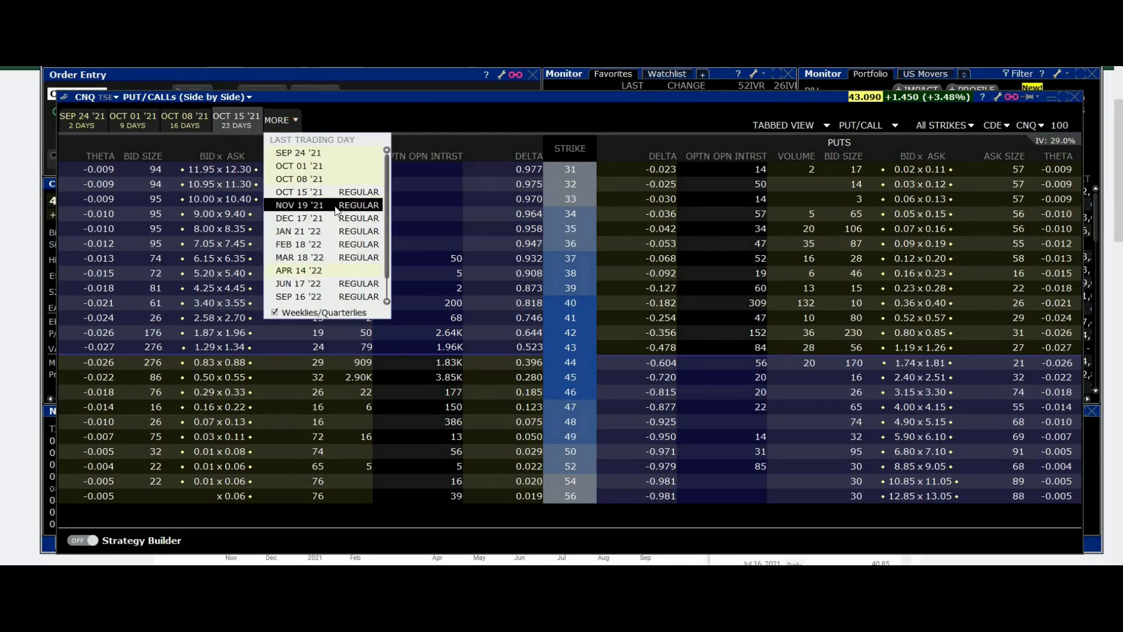
click(354, 208)
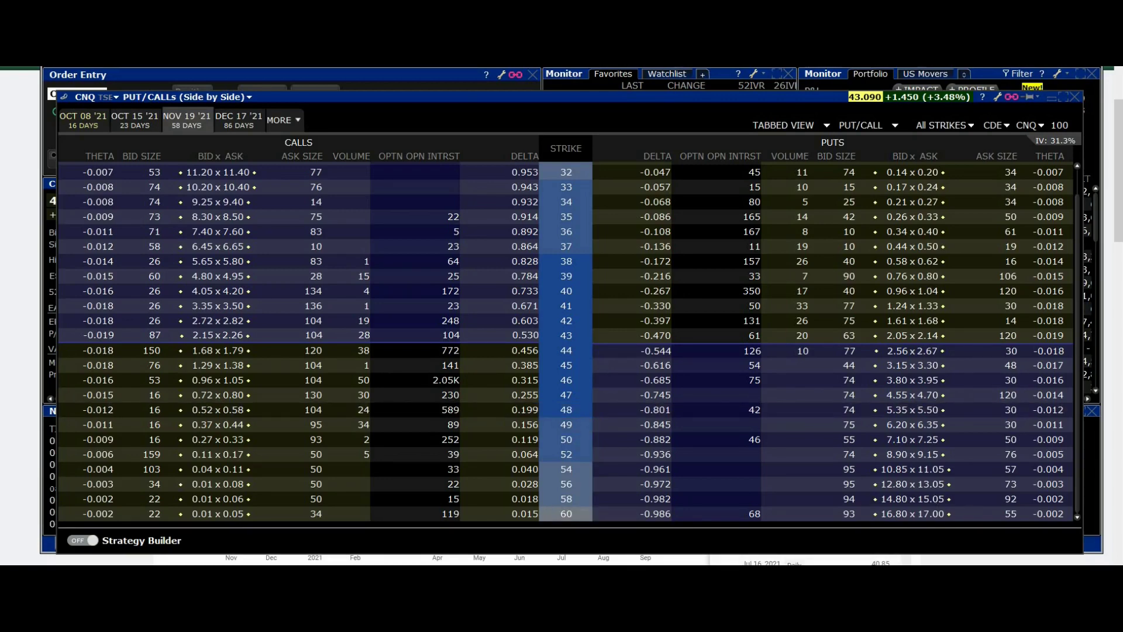
key(alt+Tab)
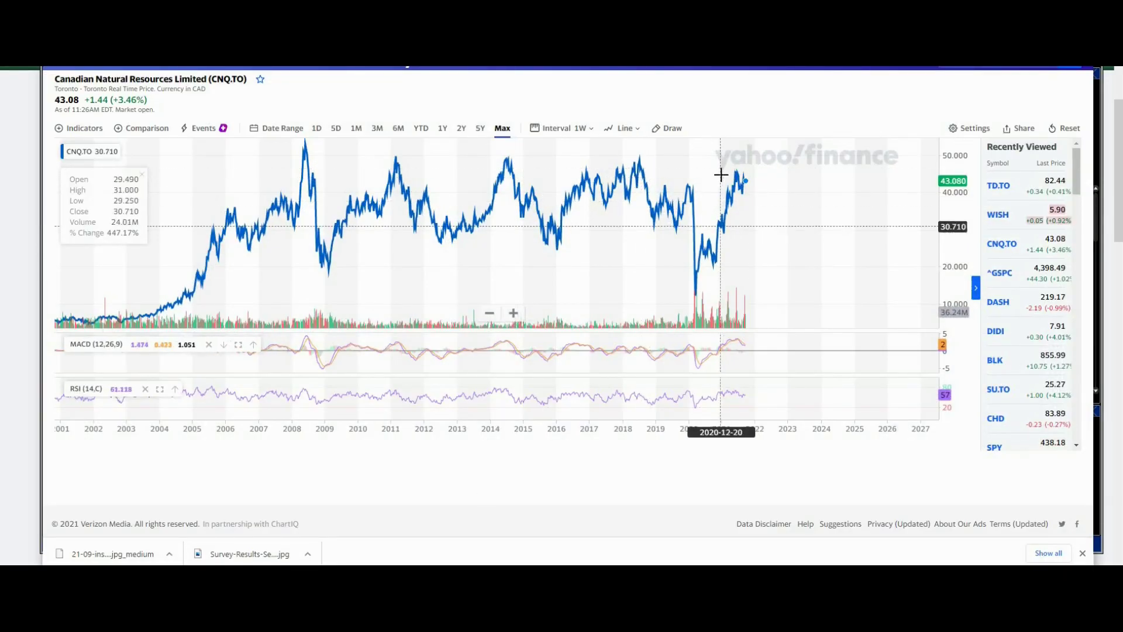
Zoom the CNQ.TO chart to roughly 2010 onward, then return to the TWS option chain
scroll(731, 175, up, 5)
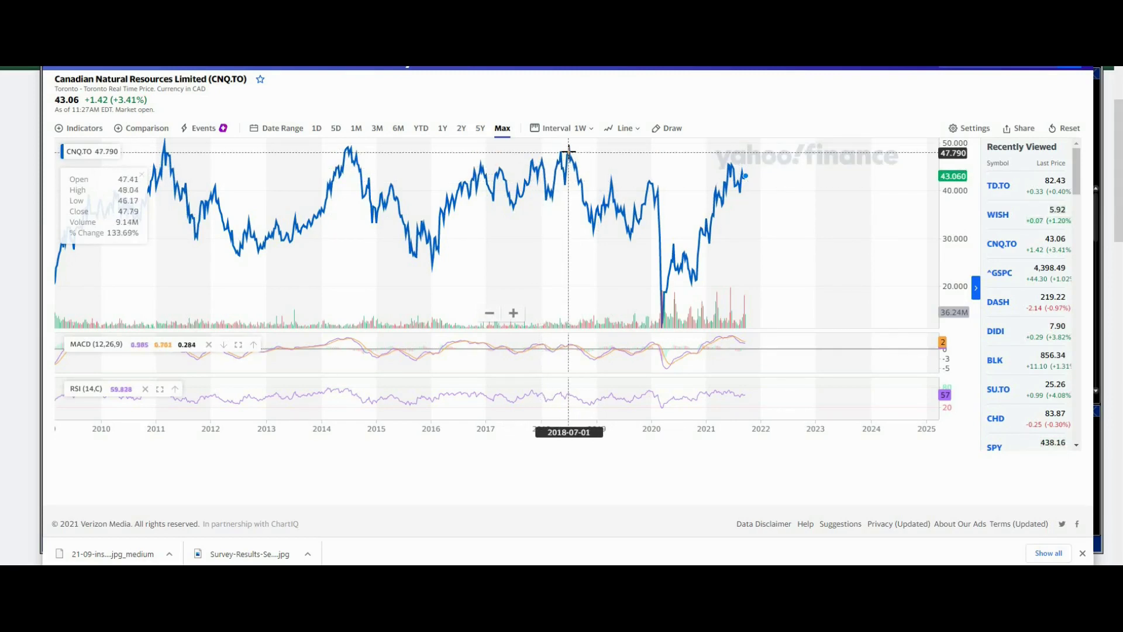
key(alt+Tab)
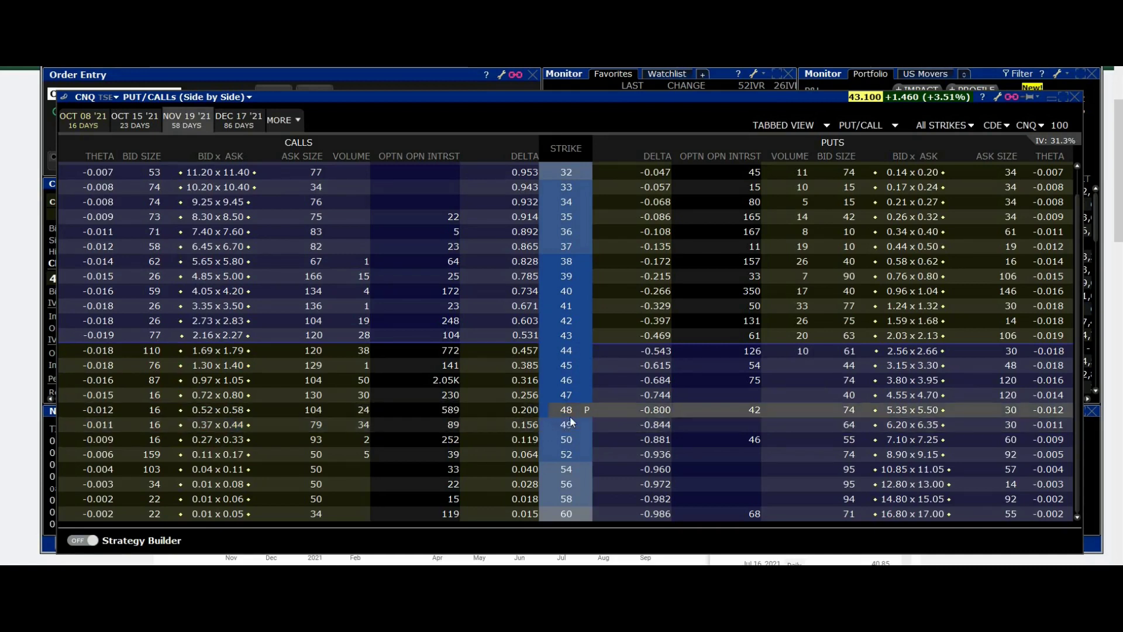
Sell 2 CNQ Nov19'21 48 calls at a 0.56 day limit, overriding the market-data warning
click(200, 411)
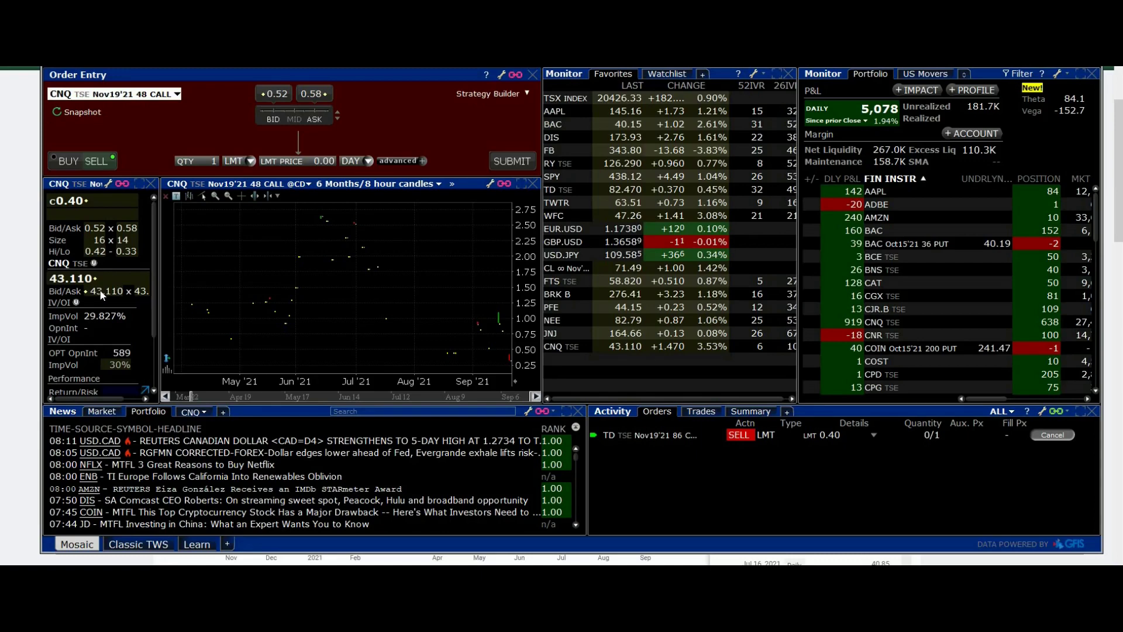
mouse_move(101, 295)
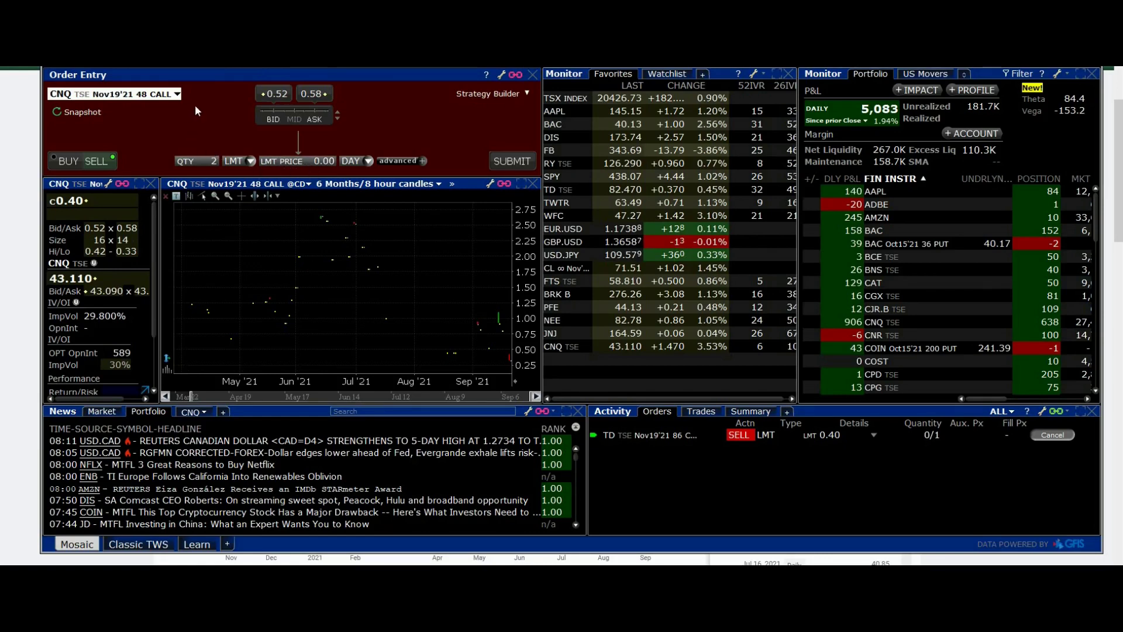
click(310, 162)
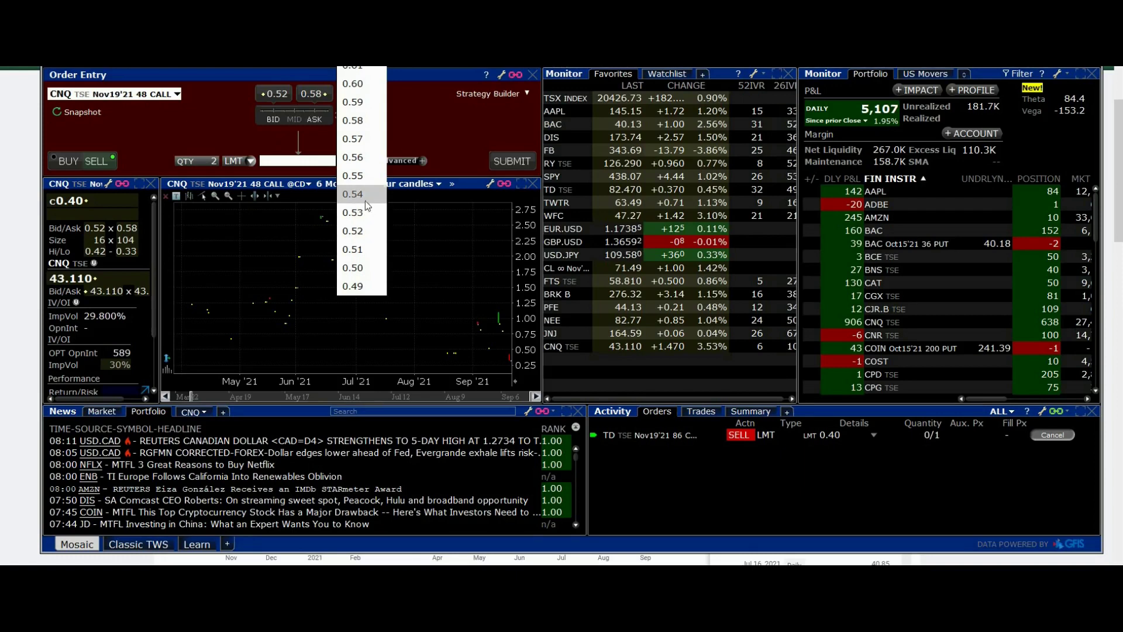
click(353, 158)
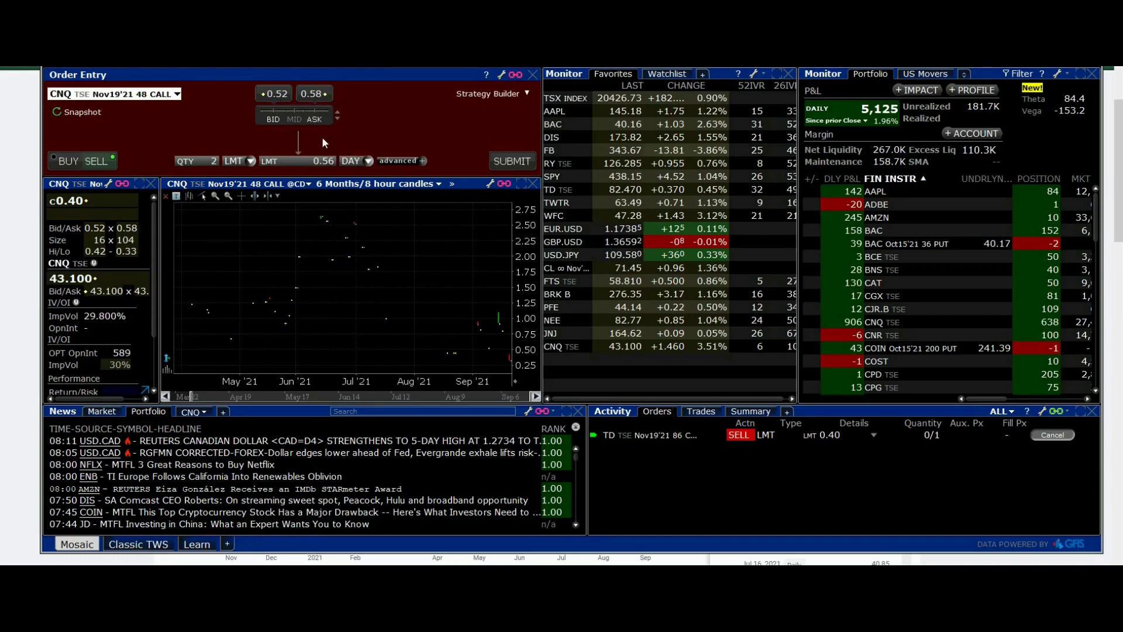
click(506, 160)
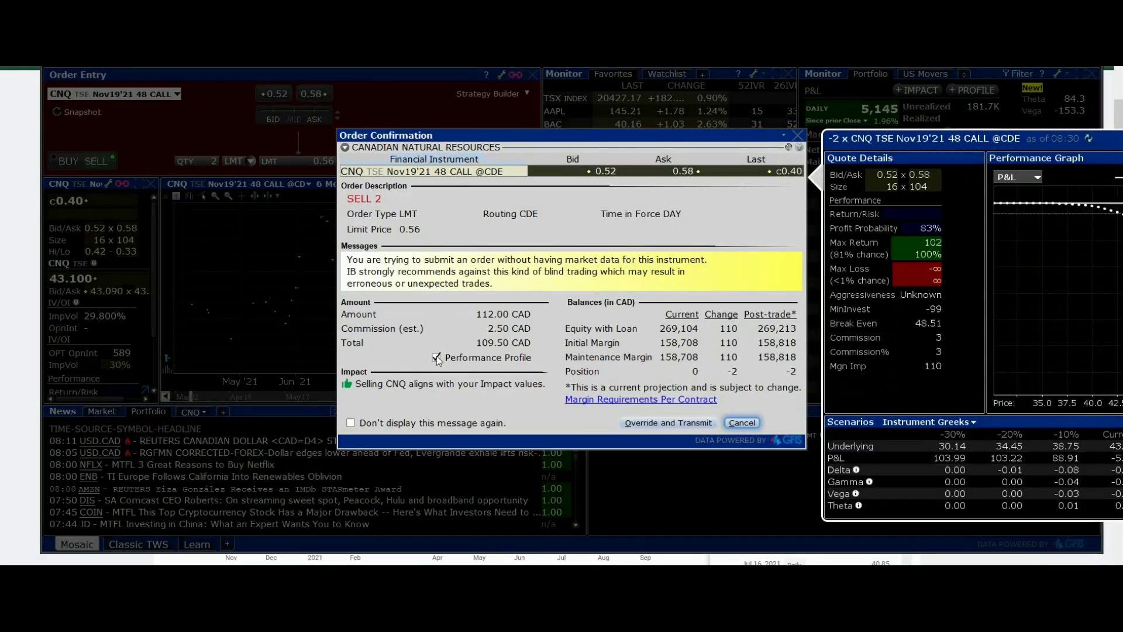
click(640, 423)
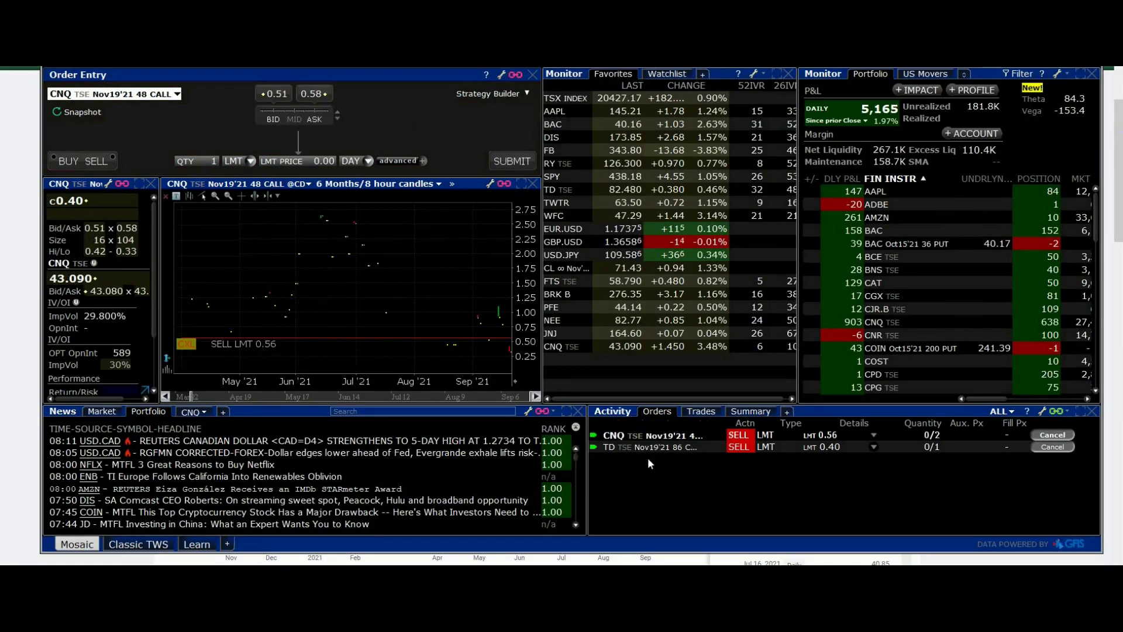
click(874, 446)
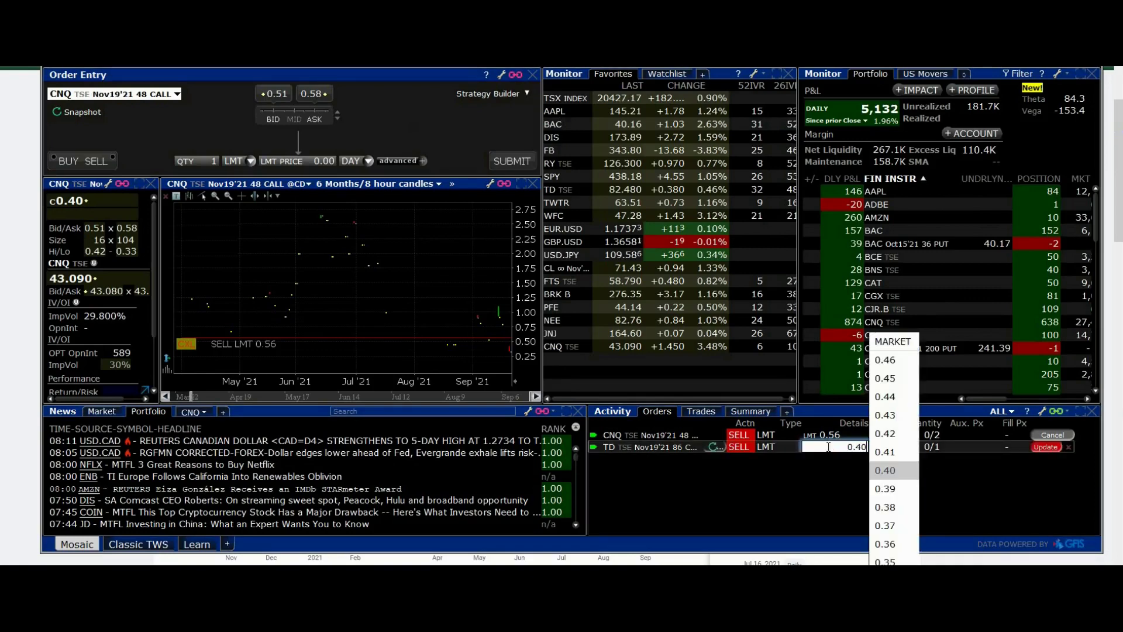
click(667, 449)
click(105, 95)
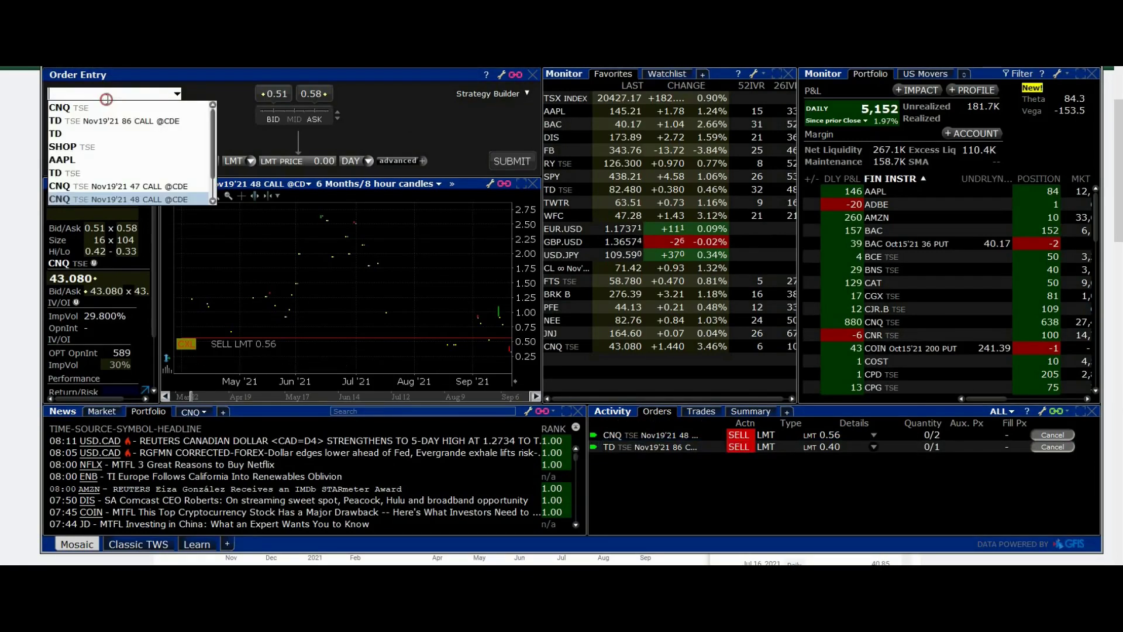
click(91, 122)
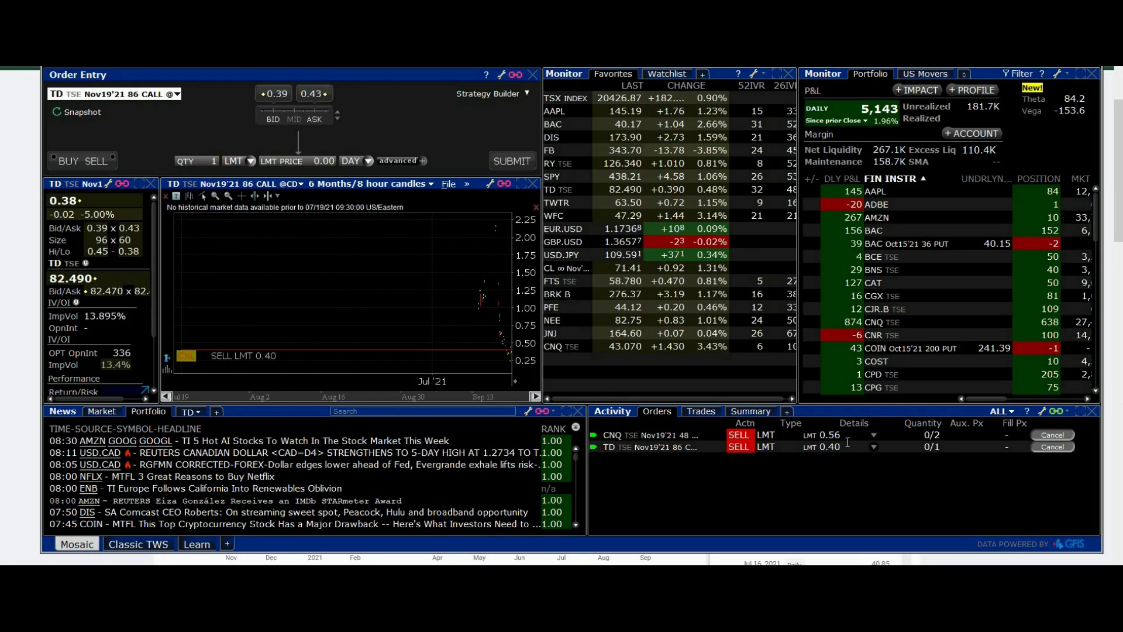
click(111, 94)
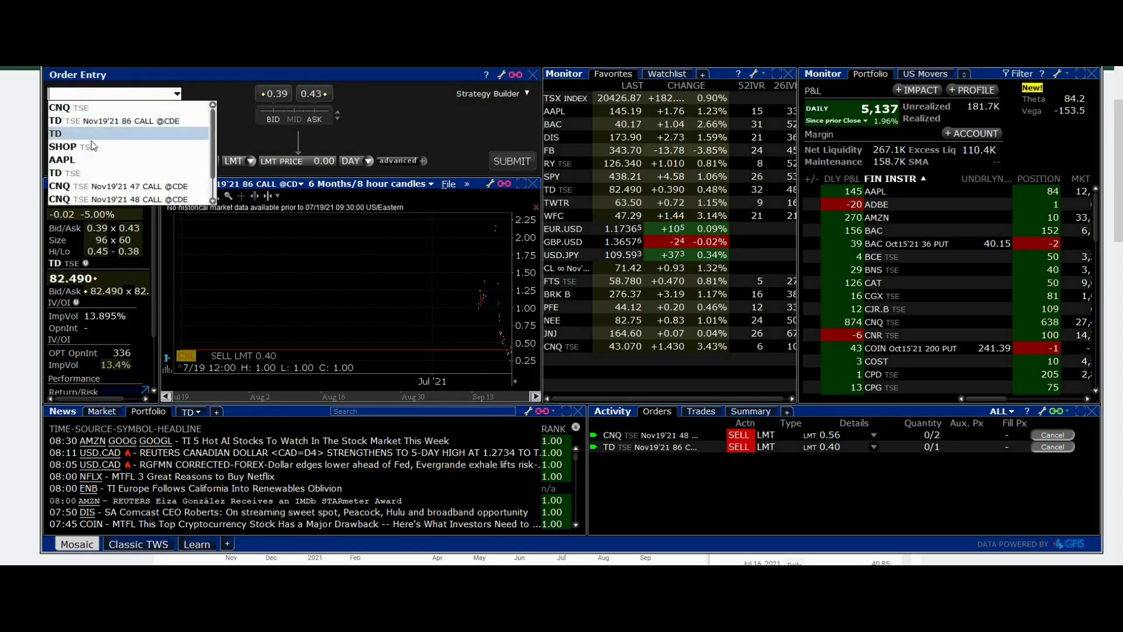
click(95, 199)
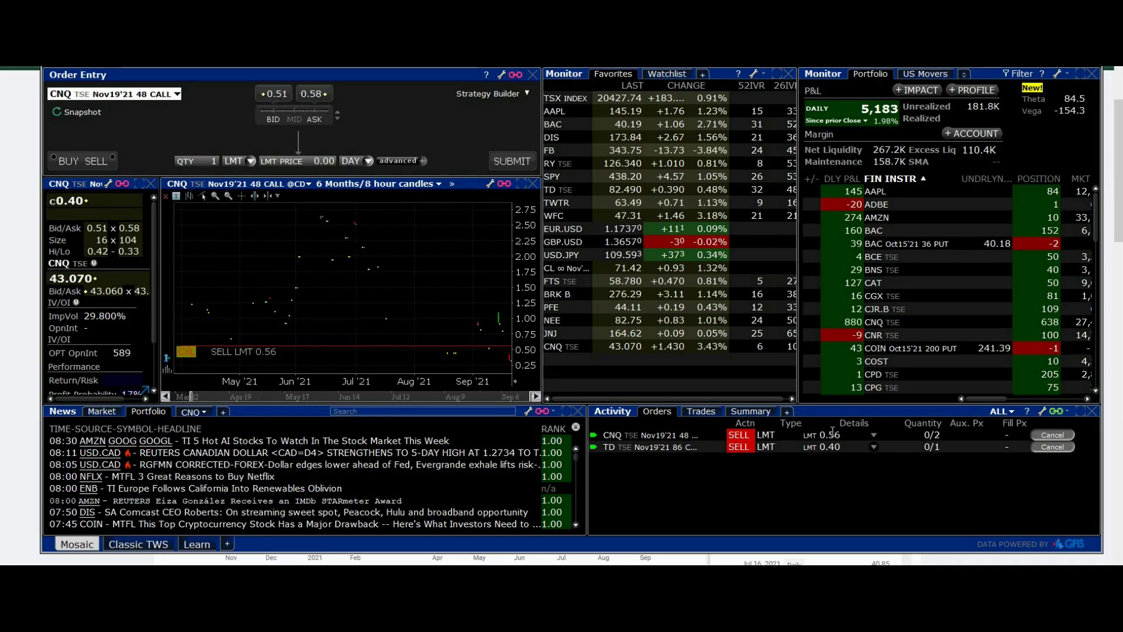
Drop the working CNQ call order's limit price to 0.54 and update it
click(858, 439)
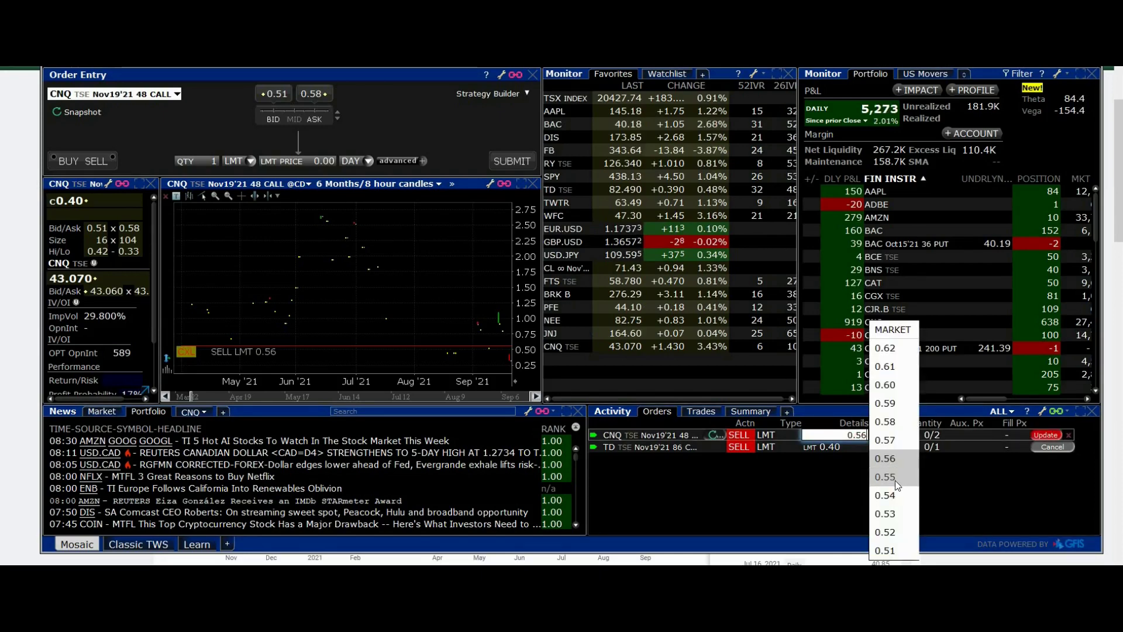
click(885, 494)
click(1046, 435)
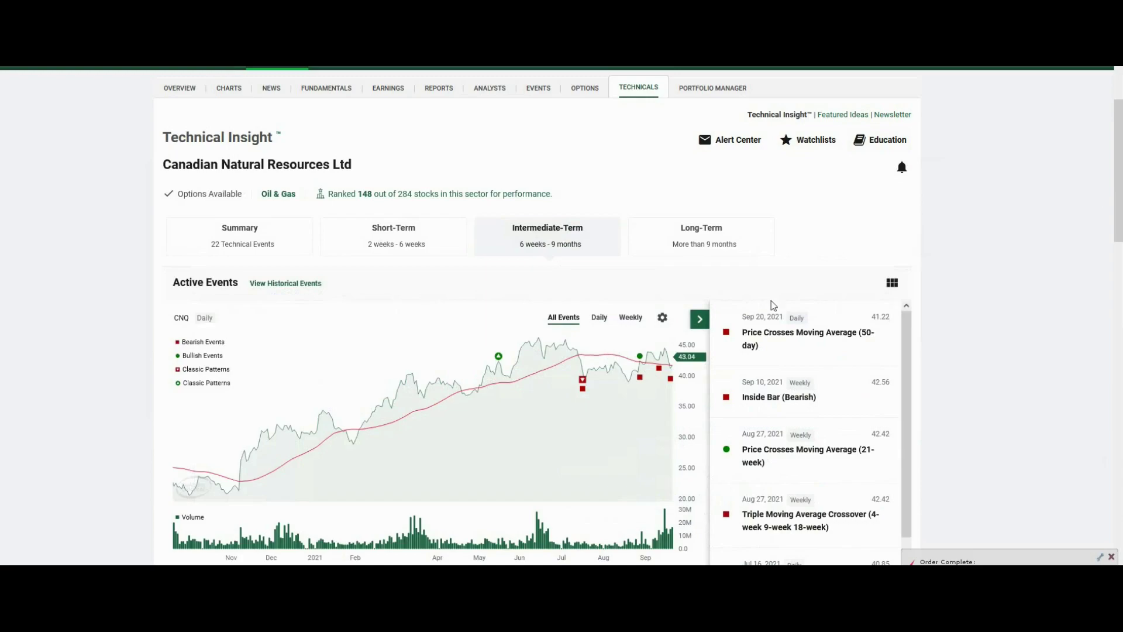
Alt+Tab from the CNQ Technical Insight page back to Trader Workstation
key(alt+Tab)
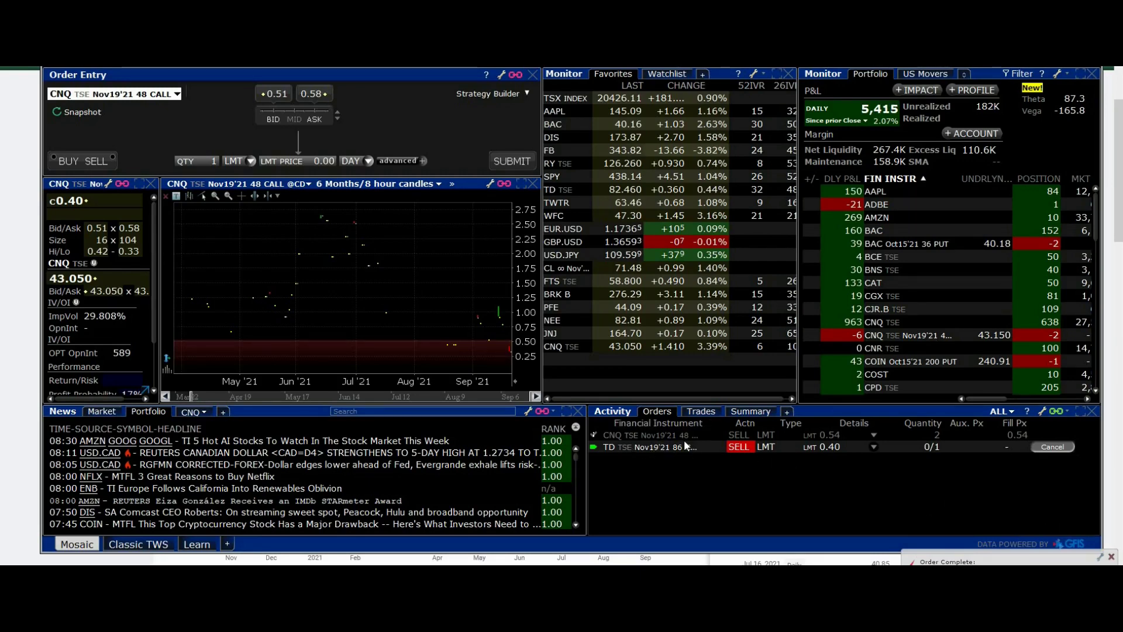
Load the TD Nov19'21 86 call and lower its sell order limit to 0.39
click(689, 409)
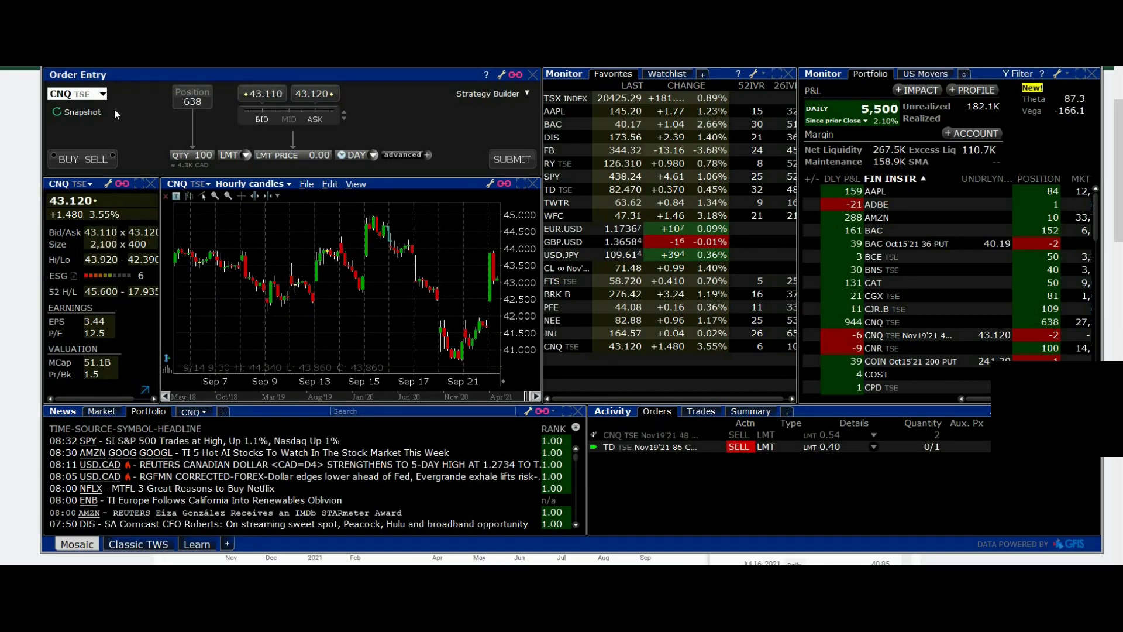
click(78, 94)
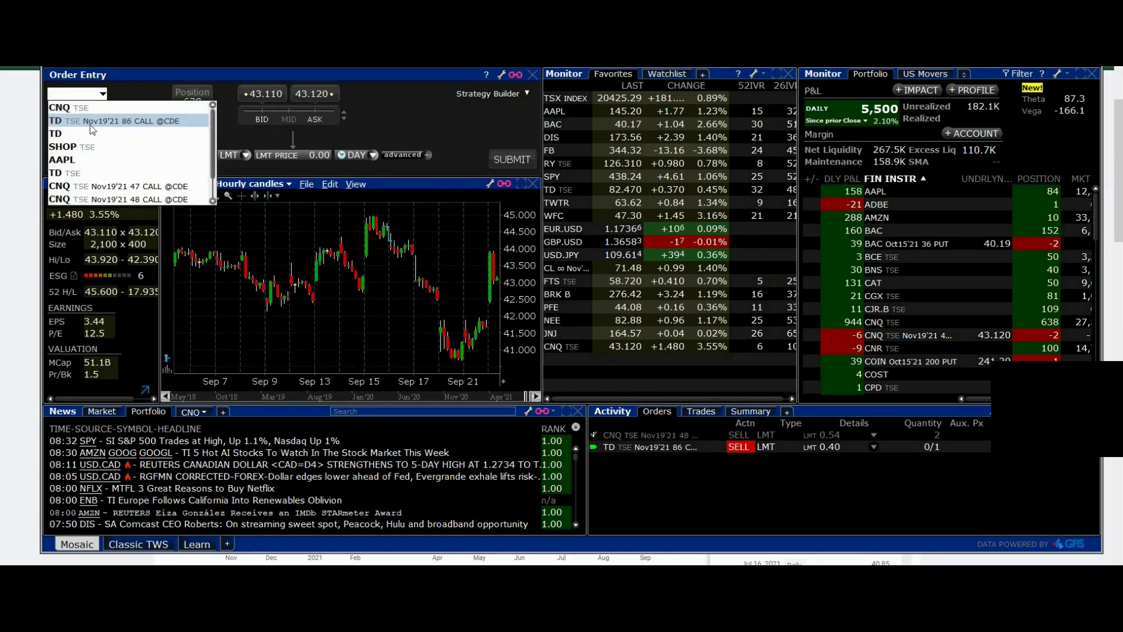
click(114, 120)
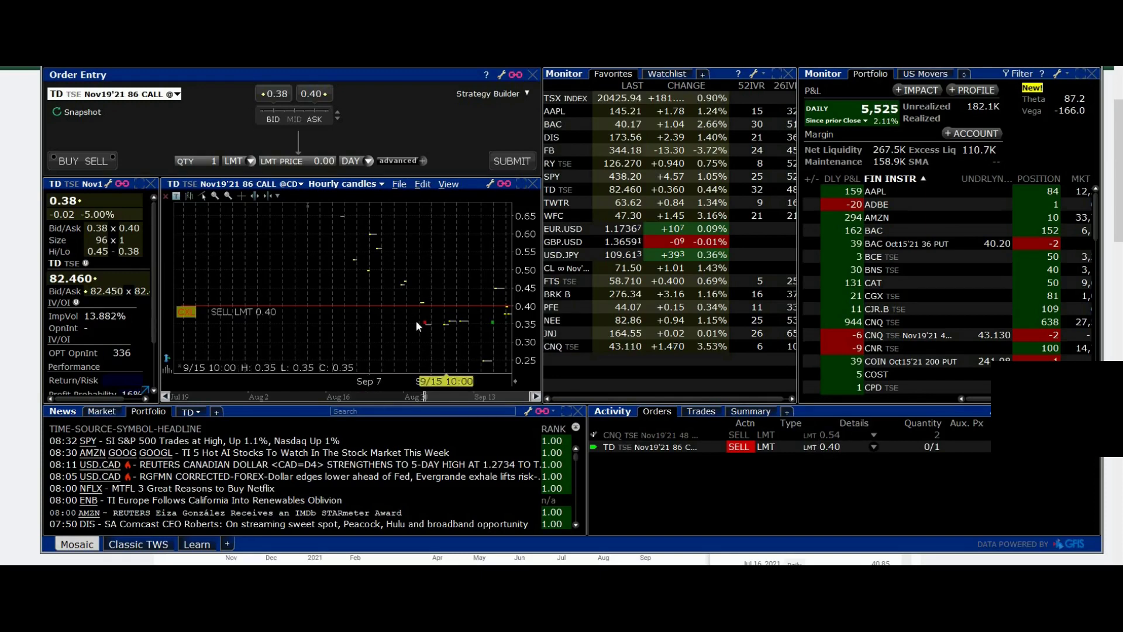
click(874, 446)
click(889, 486)
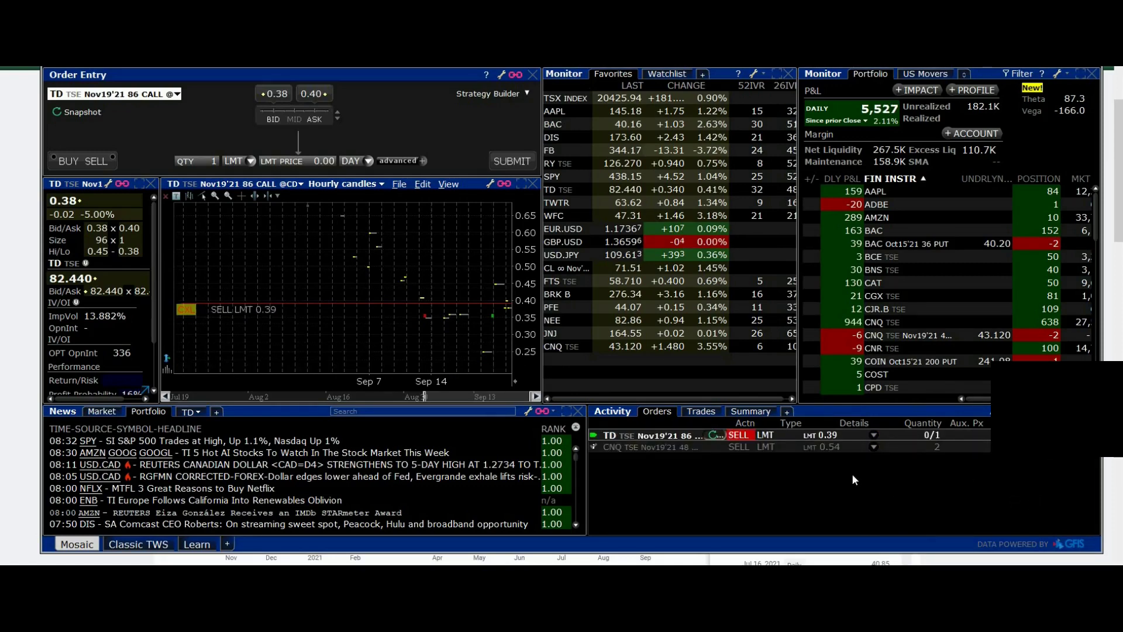
Lower the TD call order further to 0.38 and confirm both call sales filled in Trades
click(700, 411)
click(658, 412)
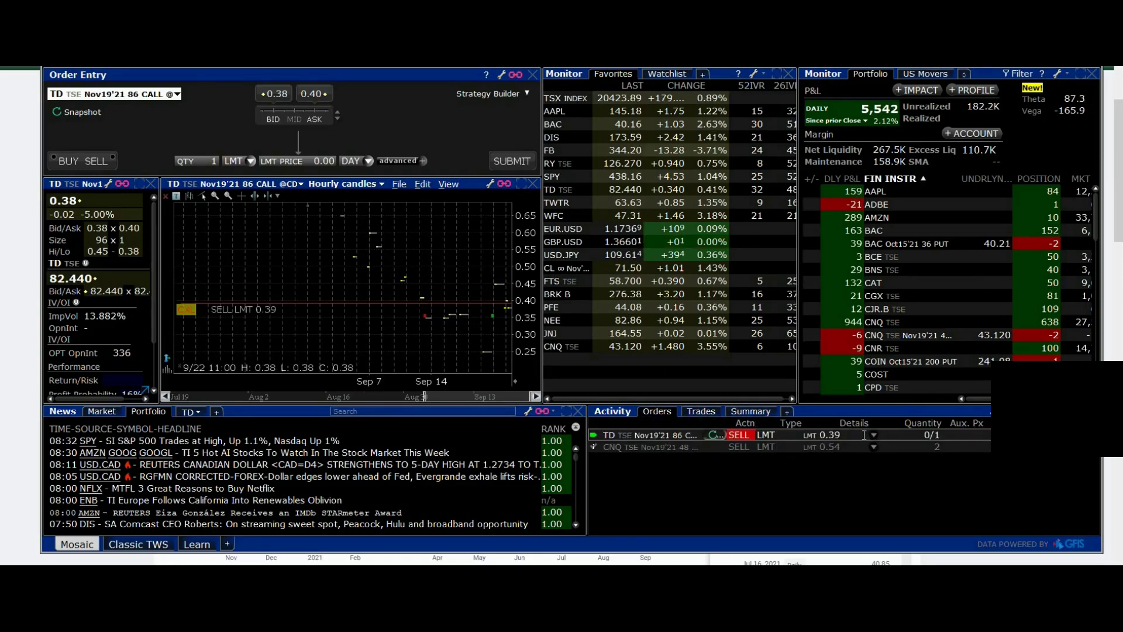
click(873, 436)
click(889, 477)
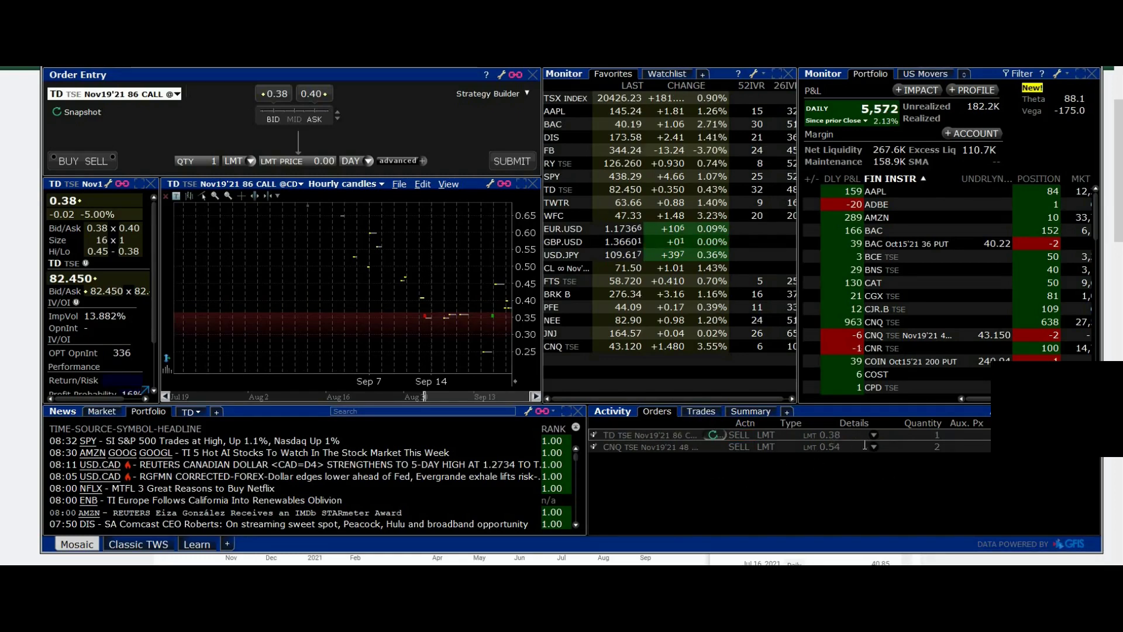
click(716, 412)
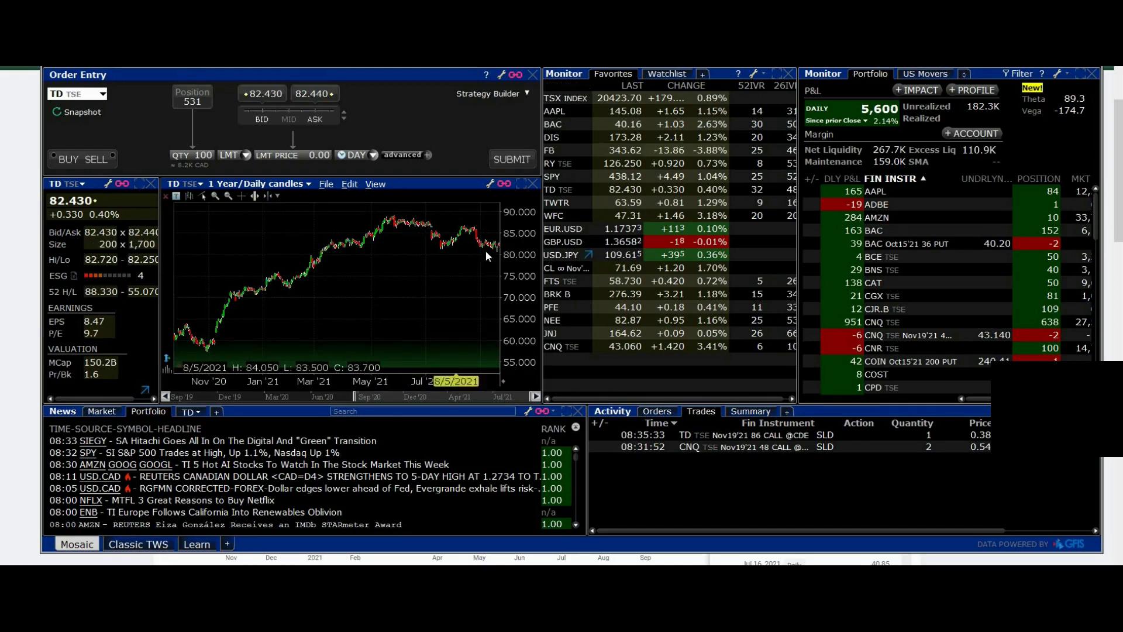
Draw two trend lines along TD's recent highs and decline, then switch the order ticket to CNQ TSE
drag(377, 216, 472, 227)
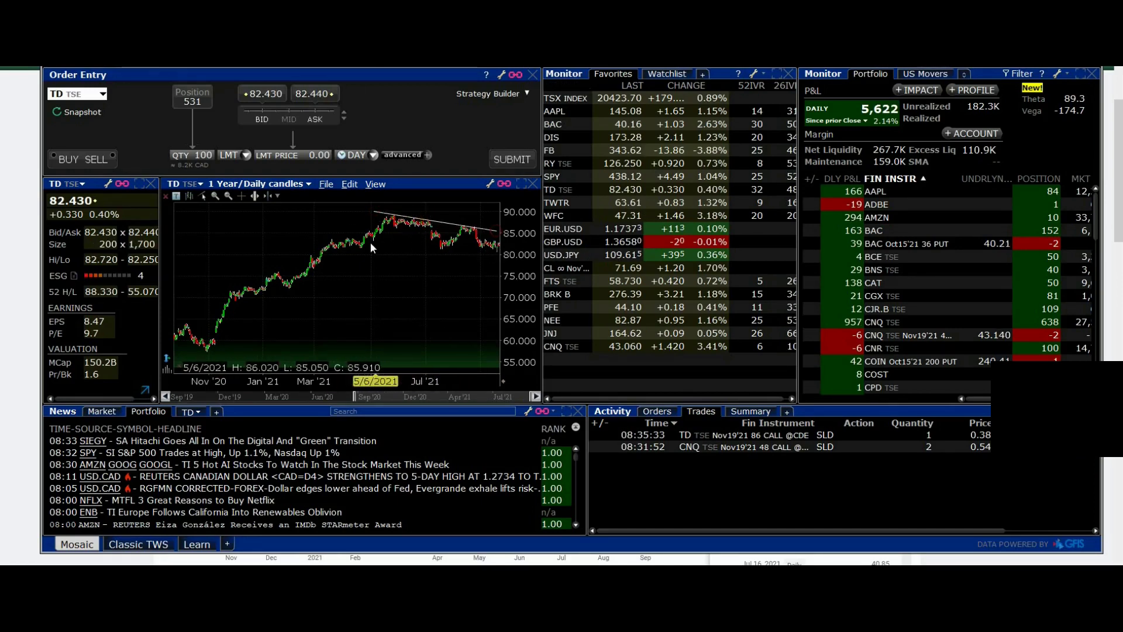
drag(379, 249, 494, 253)
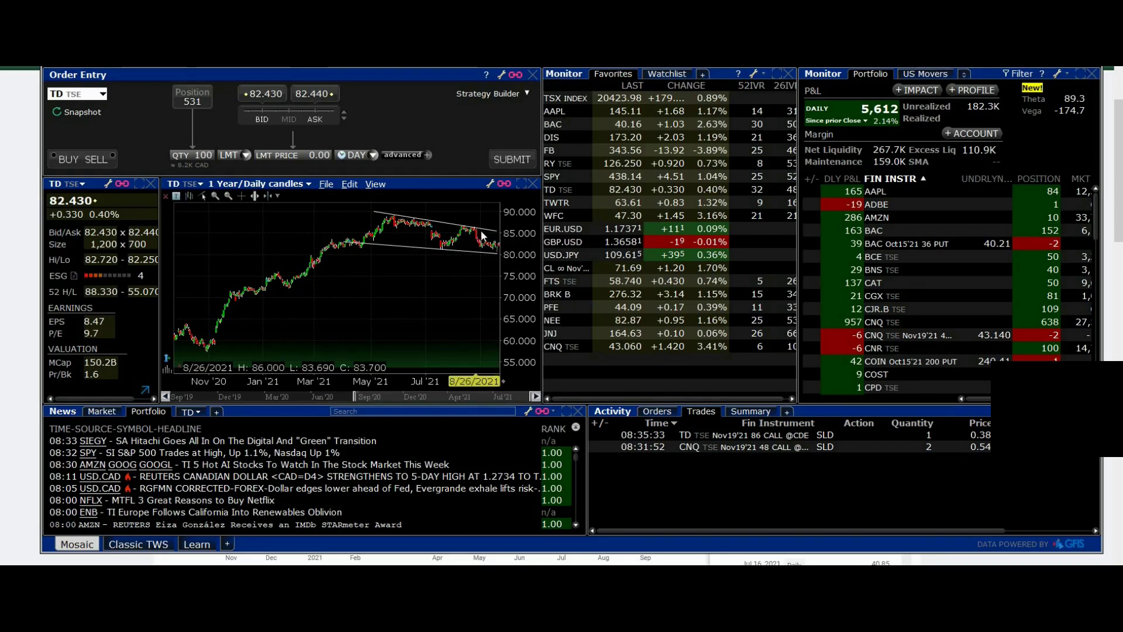
click(76, 93)
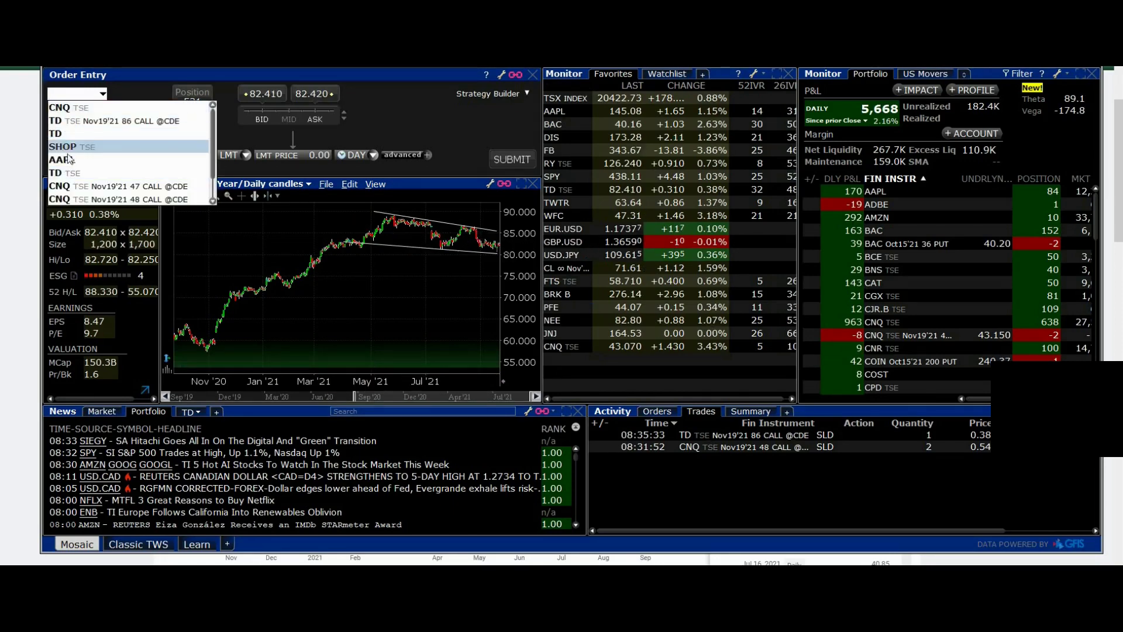
click(74, 108)
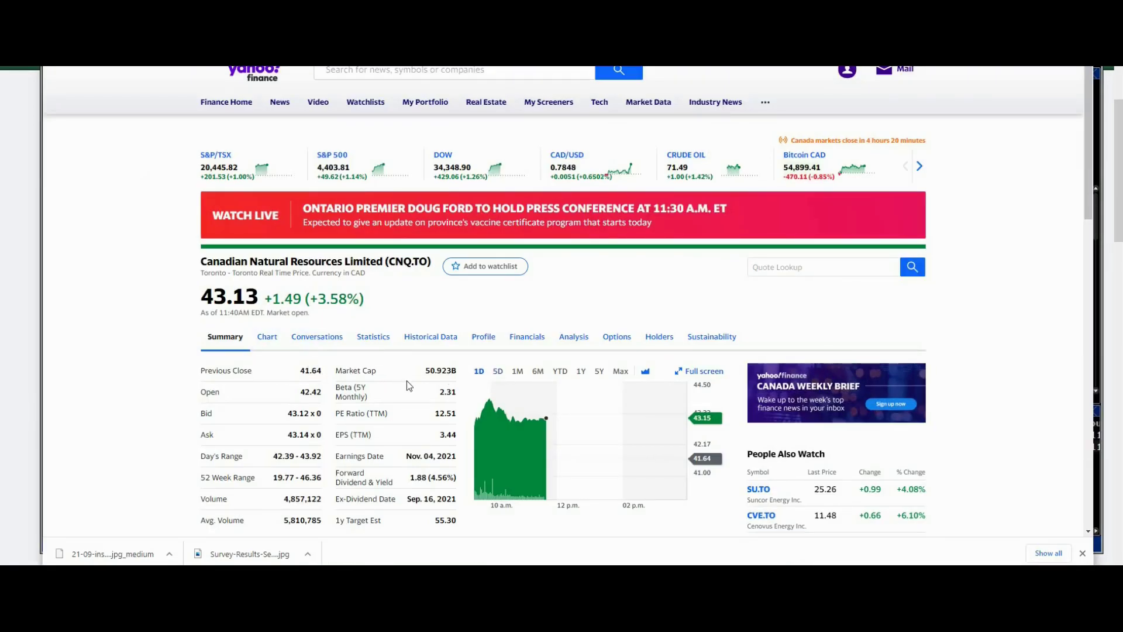
Open CNQ.TO's full interactive chart, zoom out, and select the Max range for weekly history since 1995
click(571, 424)
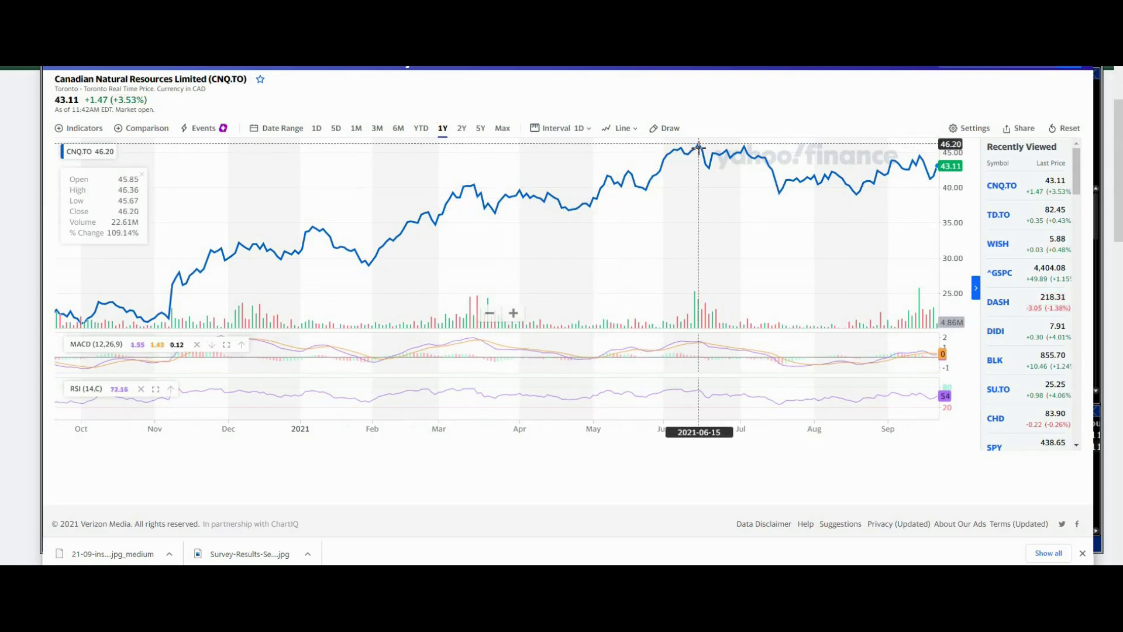
scroll(484, 188, down, 3)
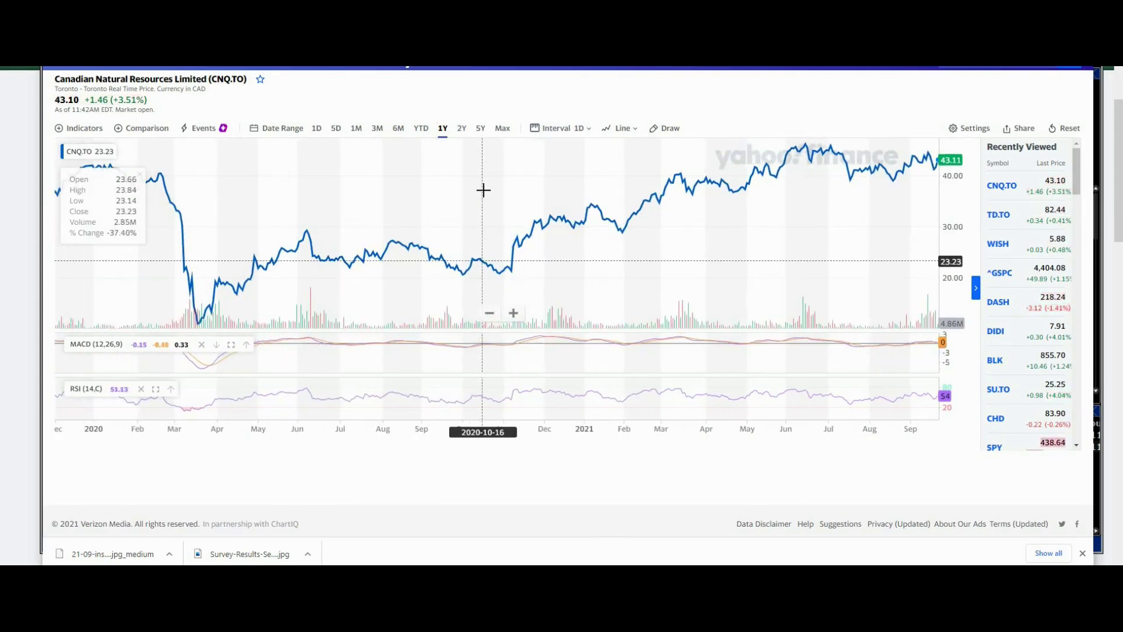
scroll(482, 188, down, 4)
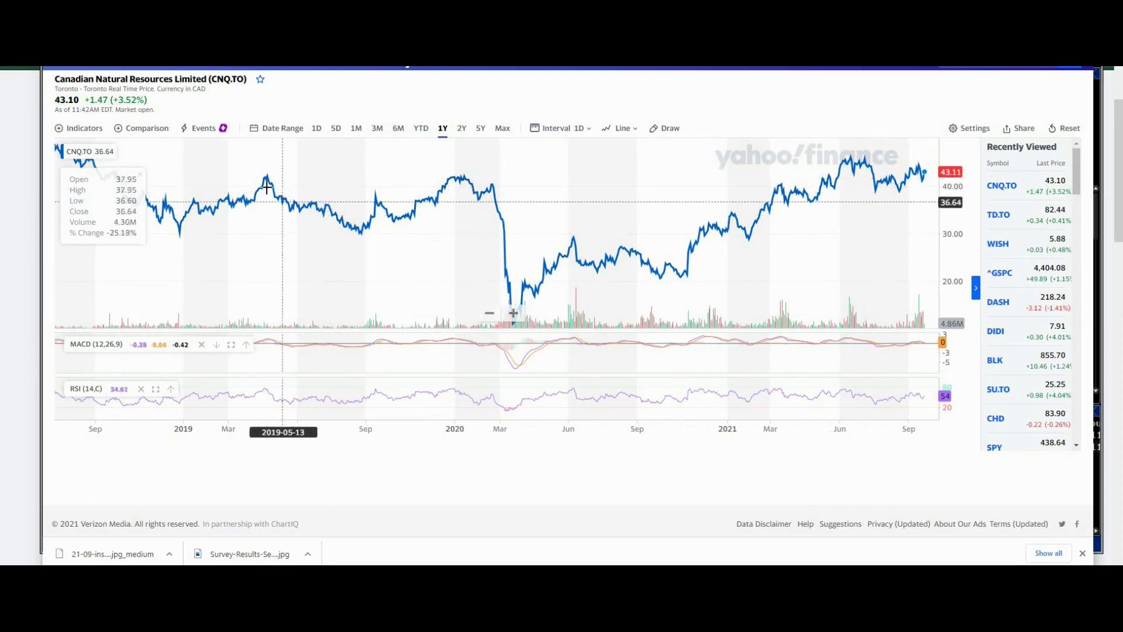
scroll(292, 176, down, 4)
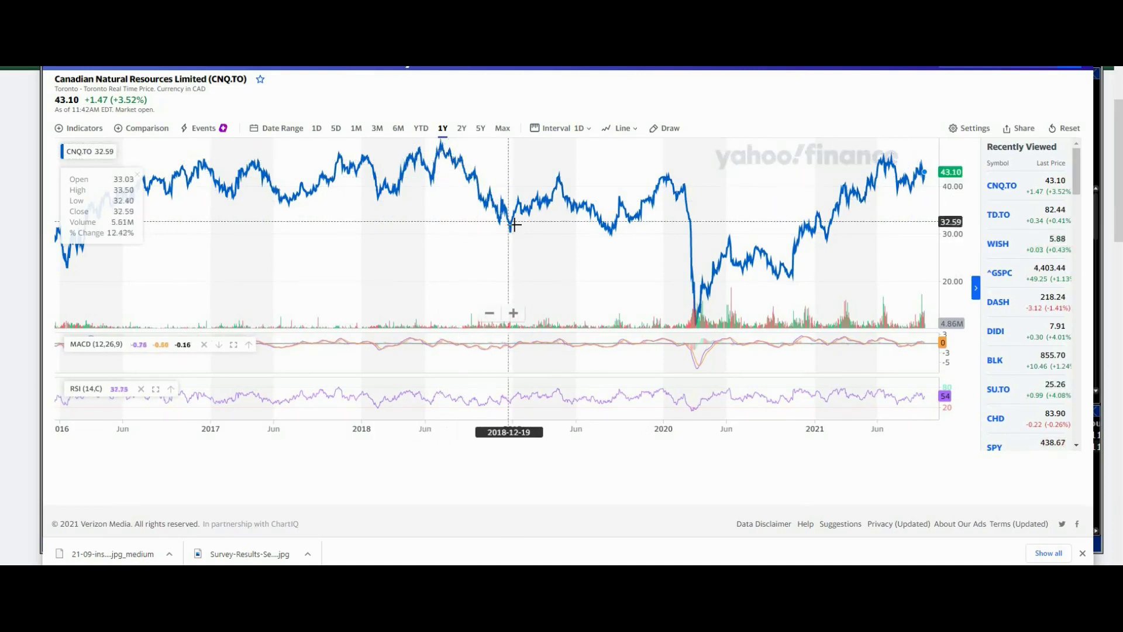
click(503, 128)
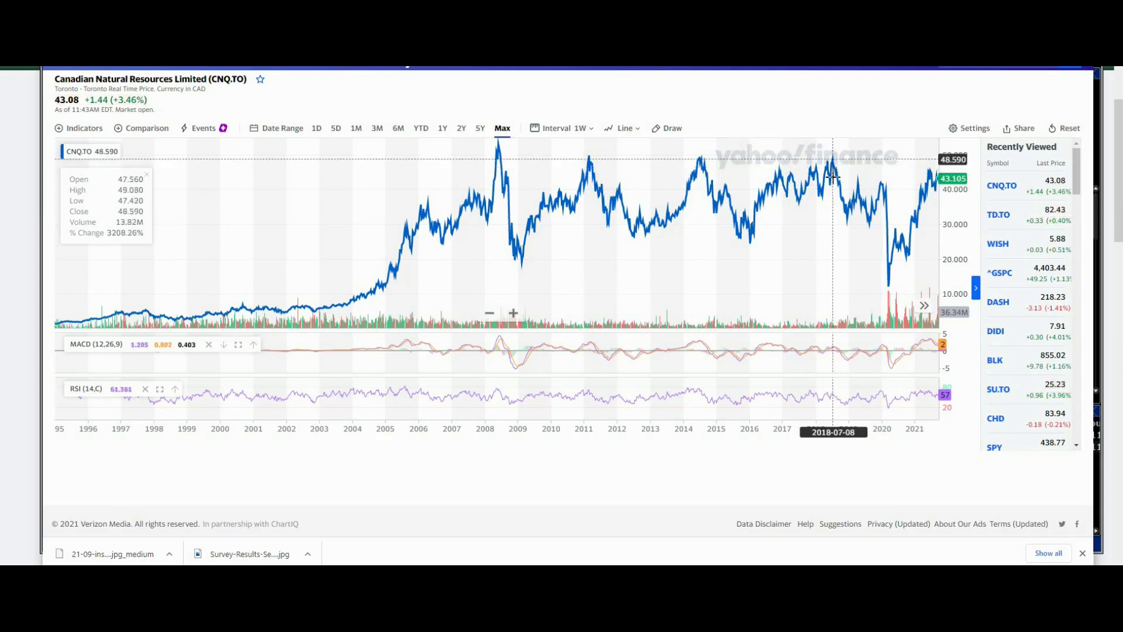
Set CNQ.TO's chart to the 1Y daily range with blank future dates through 2023
drag(882, 184, 601, 187)
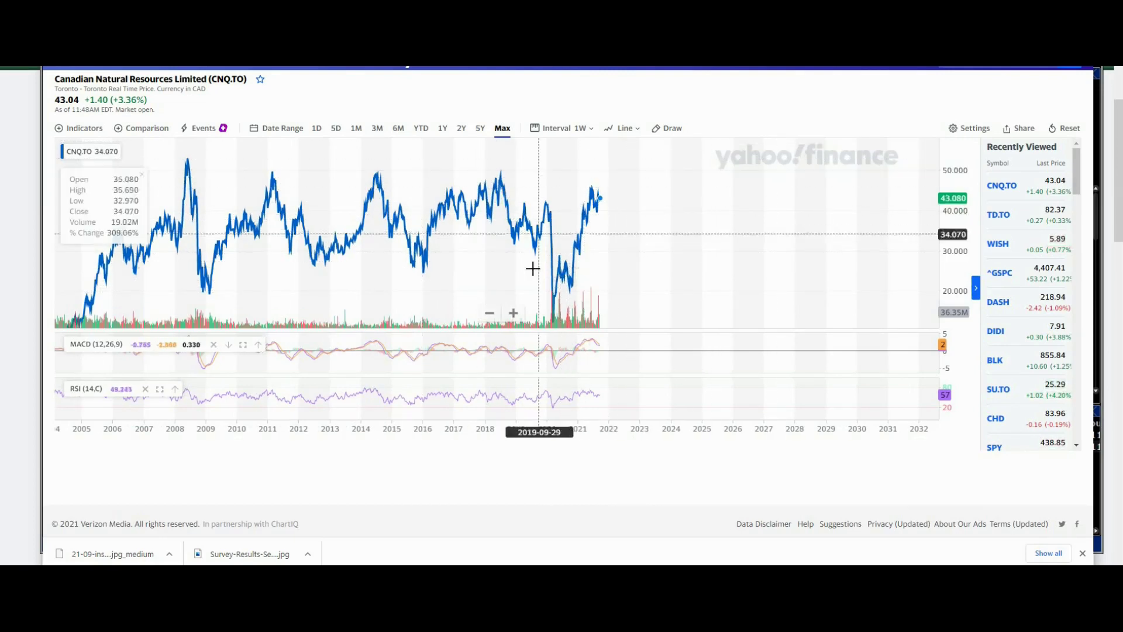
click(442, 128)
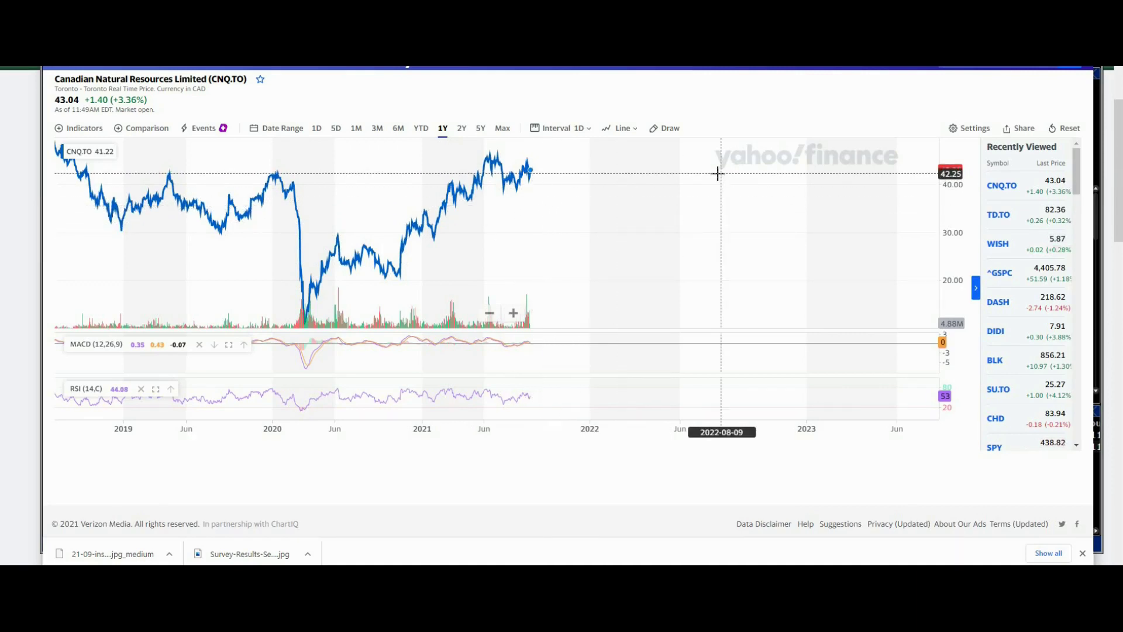
drag(609, 186, 581, 266)
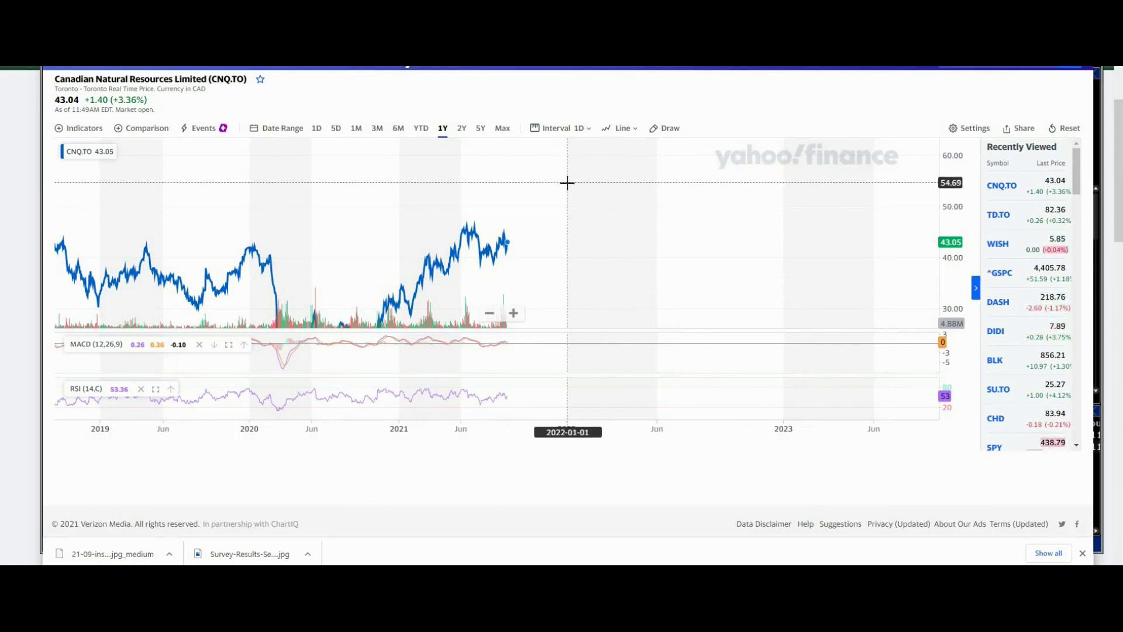
drag(562, 224, 515, 229)
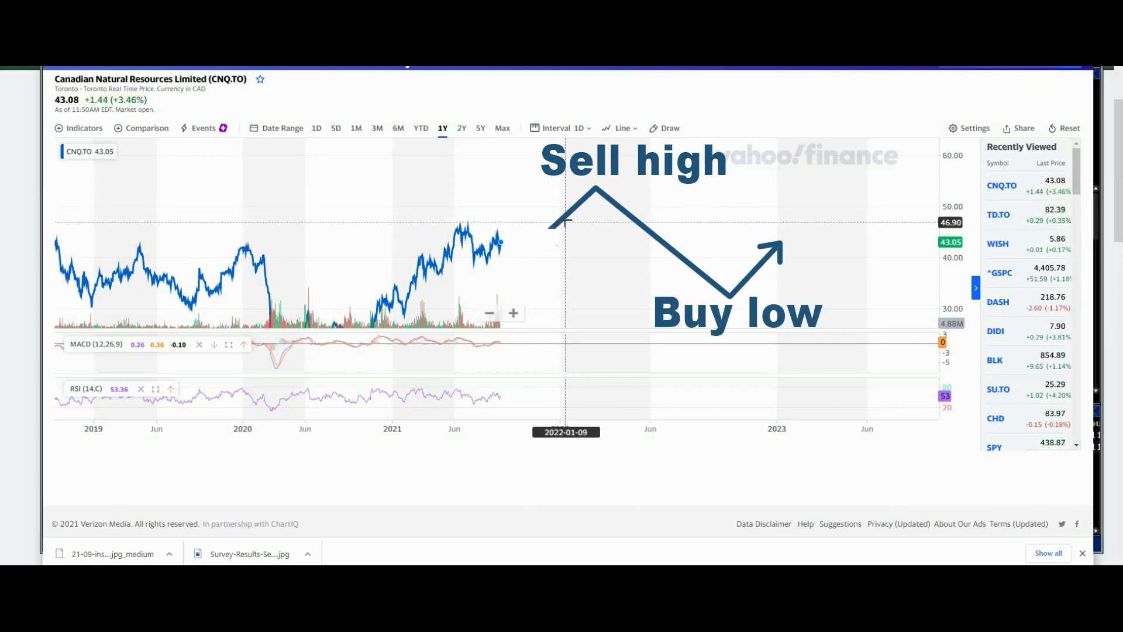
drag(554, 269, 527, 235)
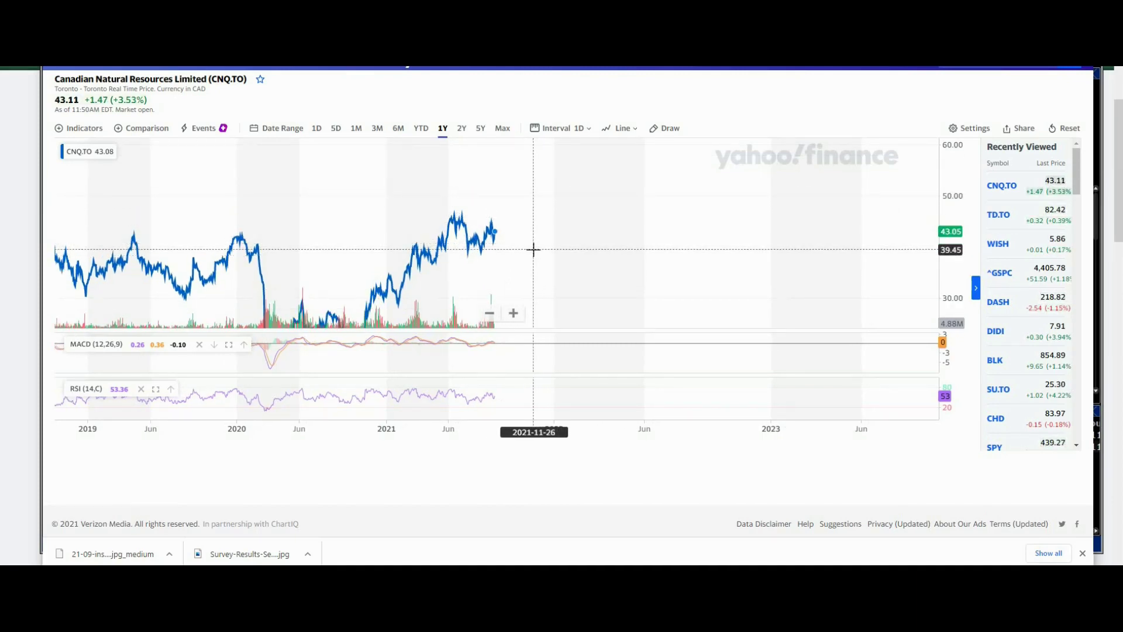
drag(534, 250, 528, 244)
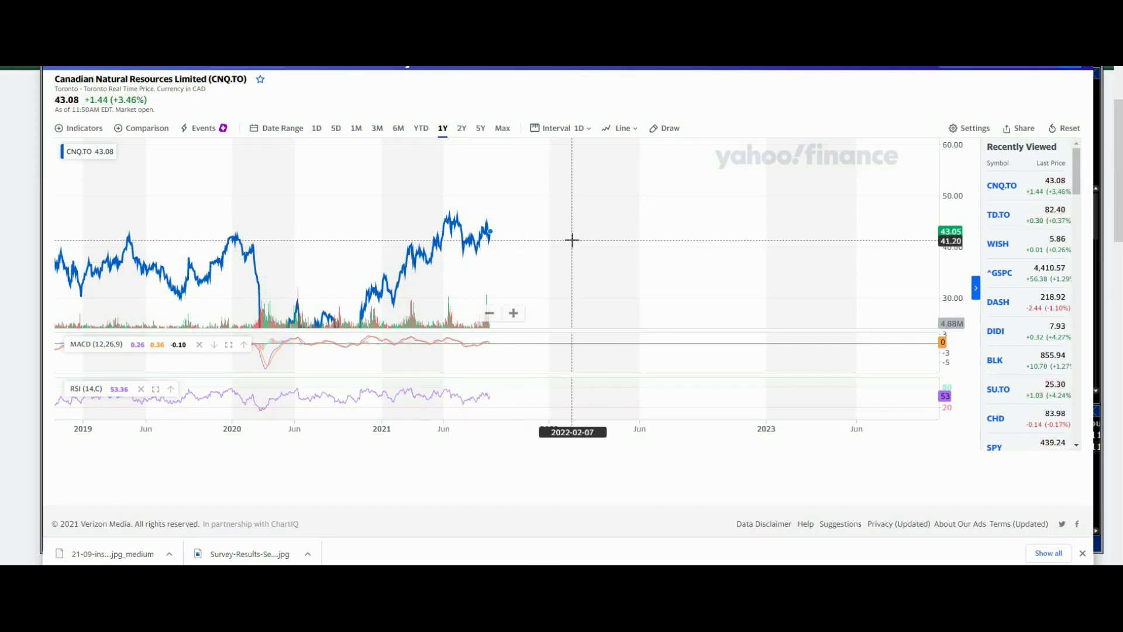
drag(565, 245, 582, 200)
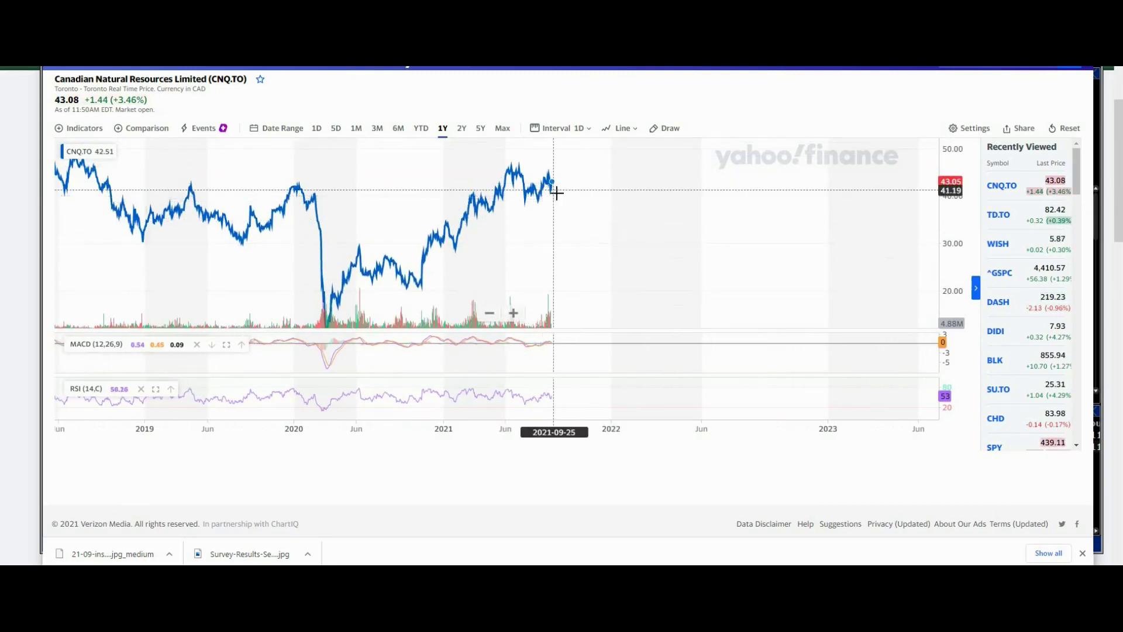
drag(564, 198, 567, 253)
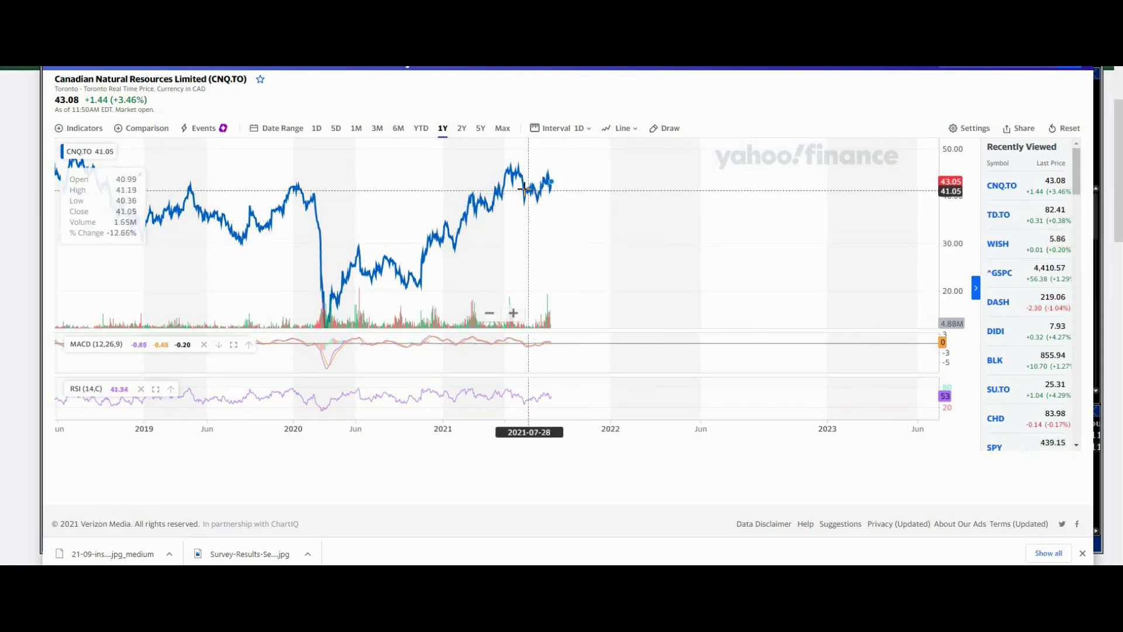
drag(459, 193, 427, 226)
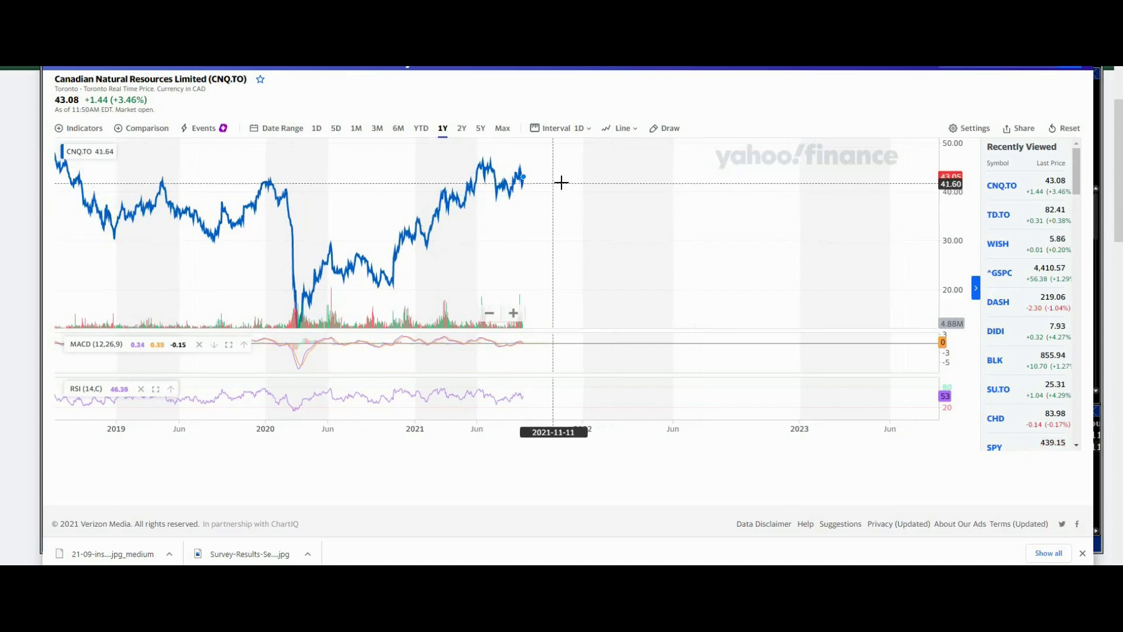
drag(574, 175, 549, 261)
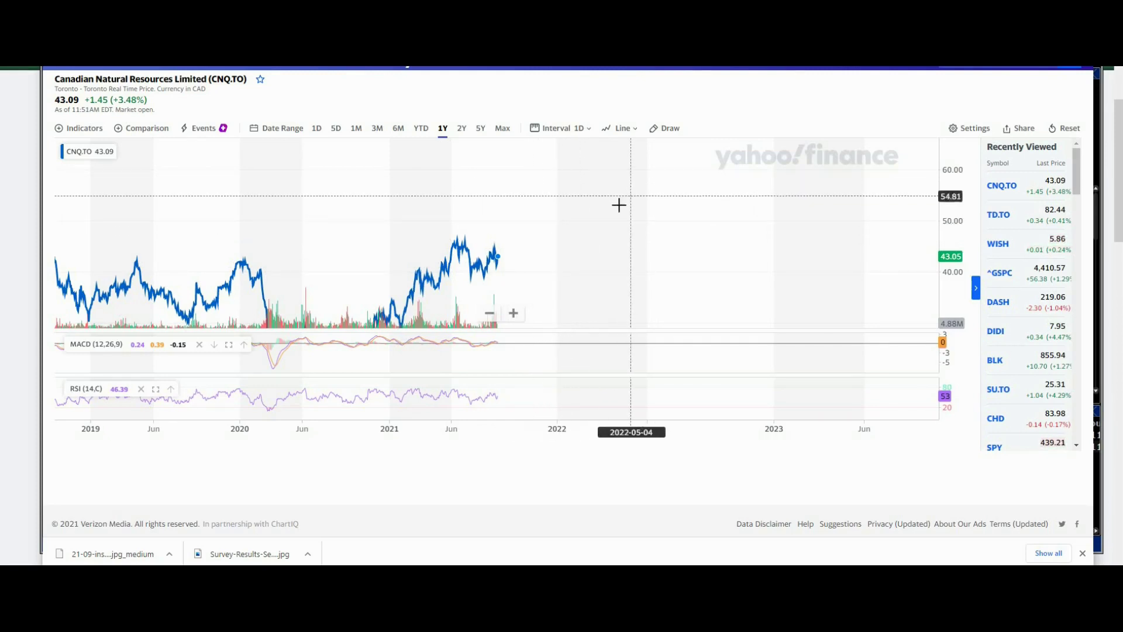
mouse_move(532, 199)
mouse_down()
mouse_move(571, 215)
mouse_move(592, 147)
mouse_move(545, 184)
mouse_up()
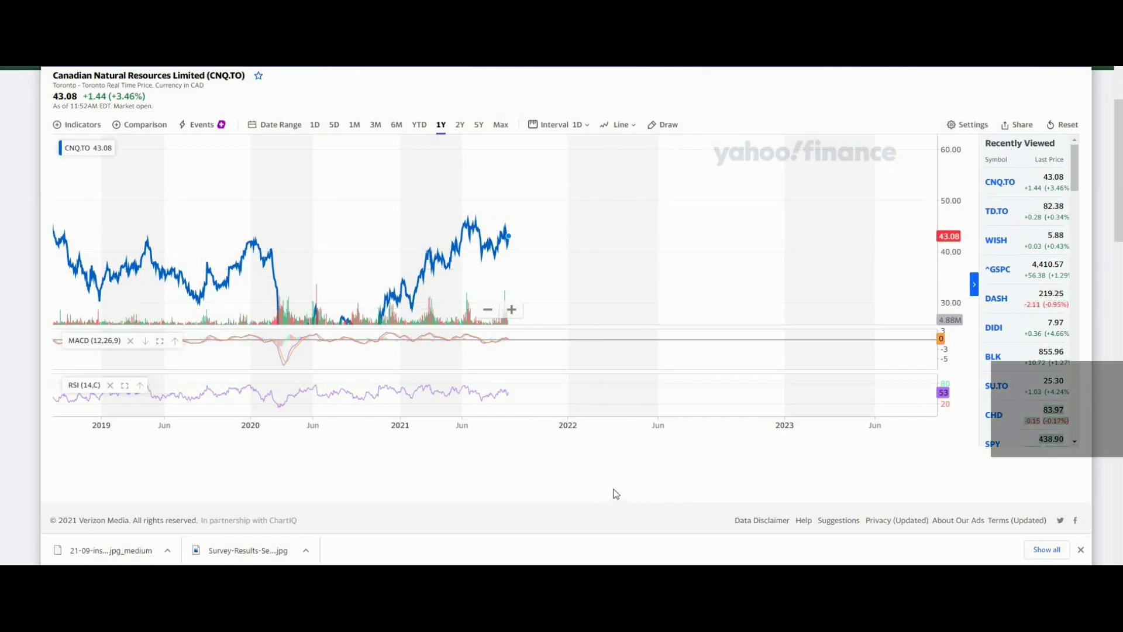
Return to the Mosaic workspace showing the CNQ 1-year daily chart at 43.130
click(597, 547)
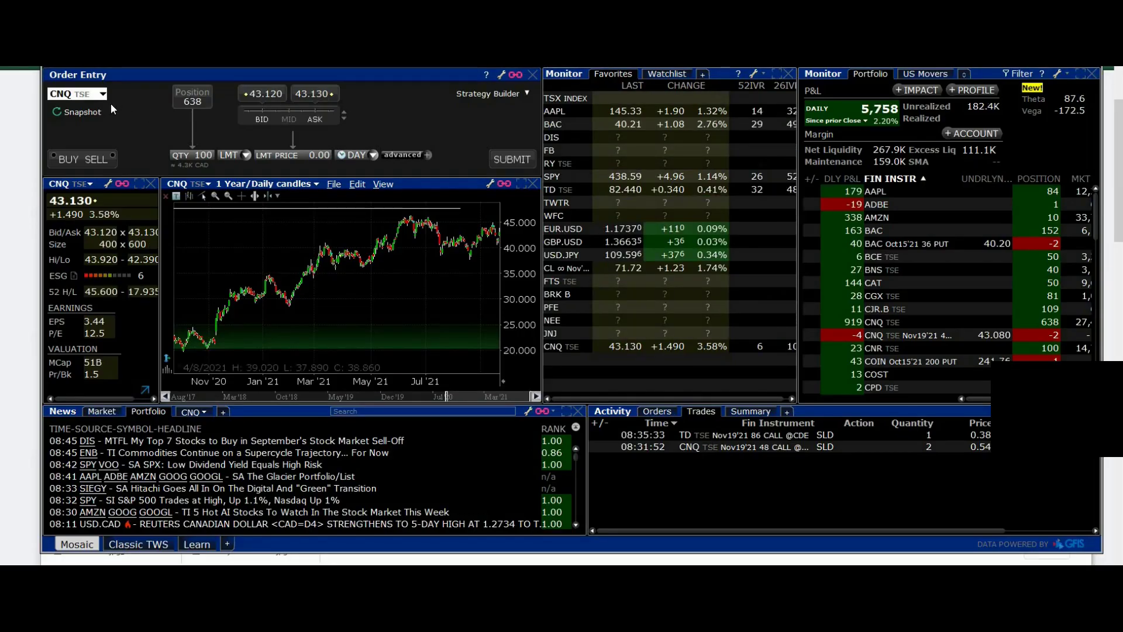